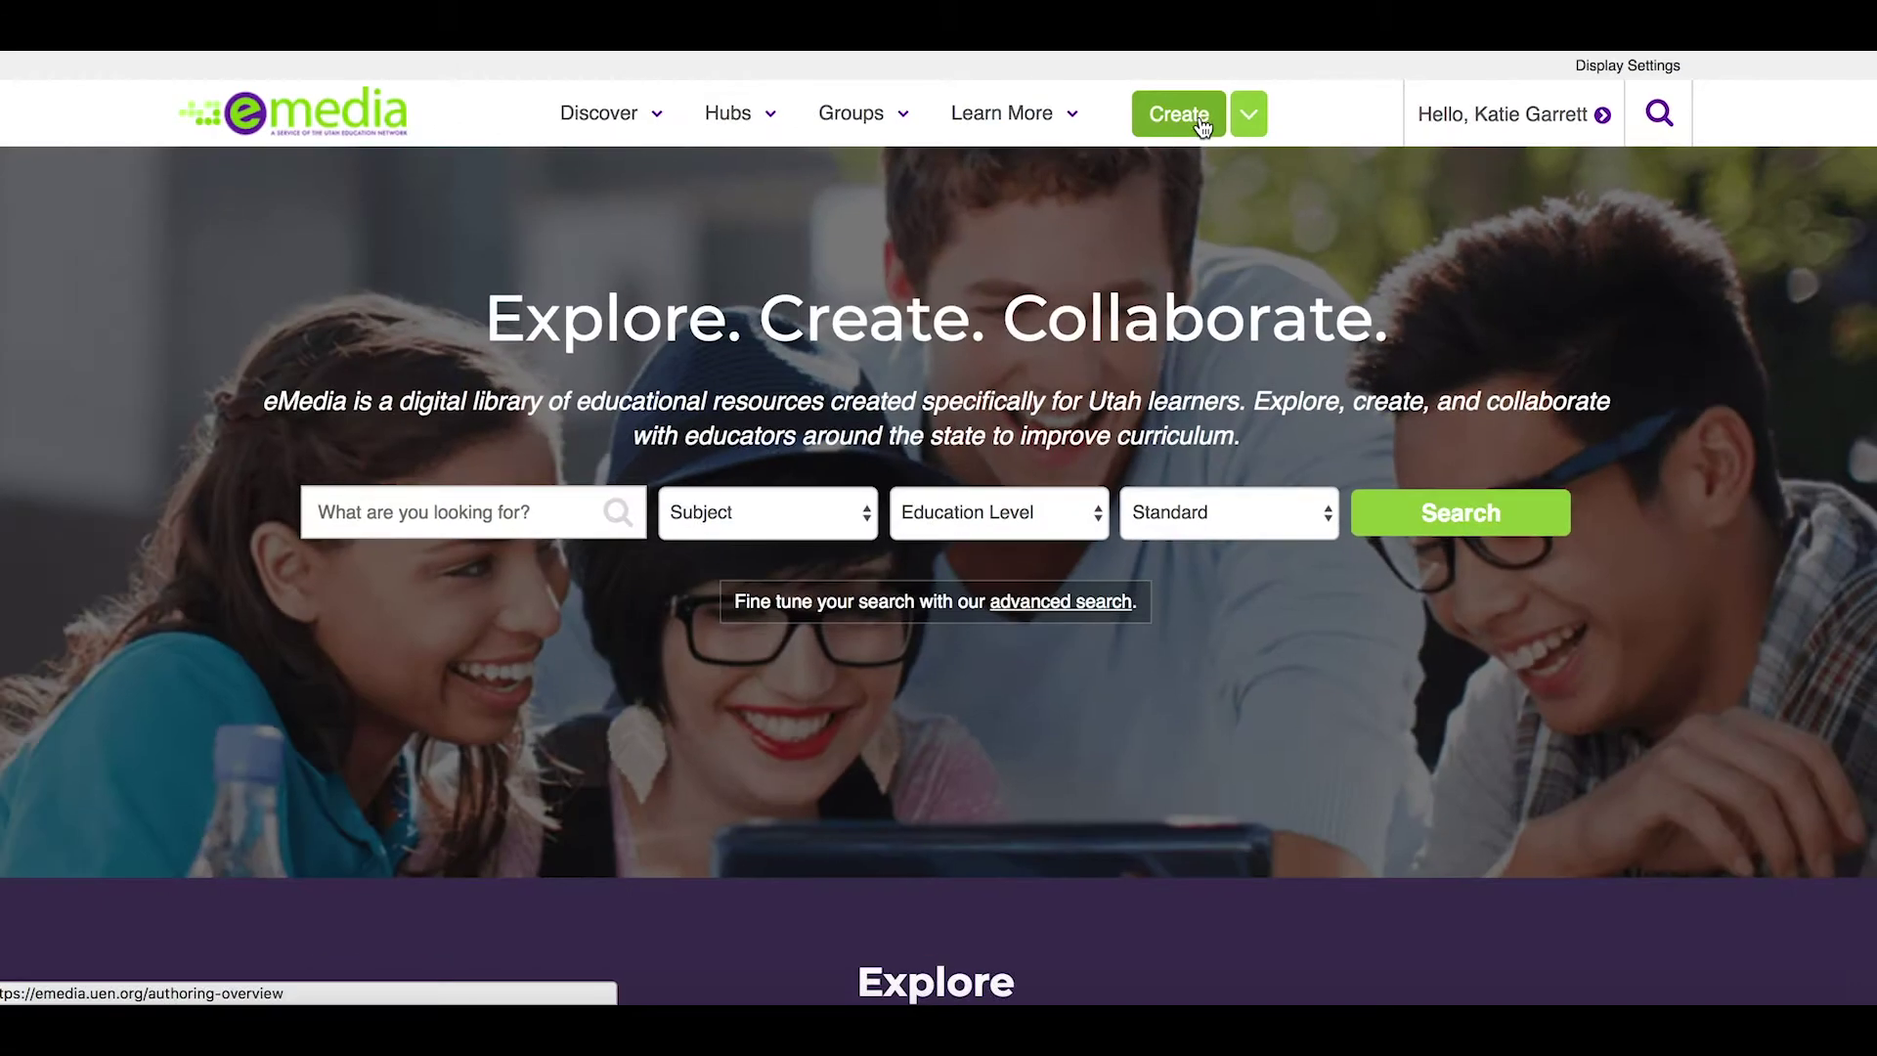
# Start a new resource in the Resource Builder and enter "This is a resource" as its body text
pyautogui.click(579, 164)
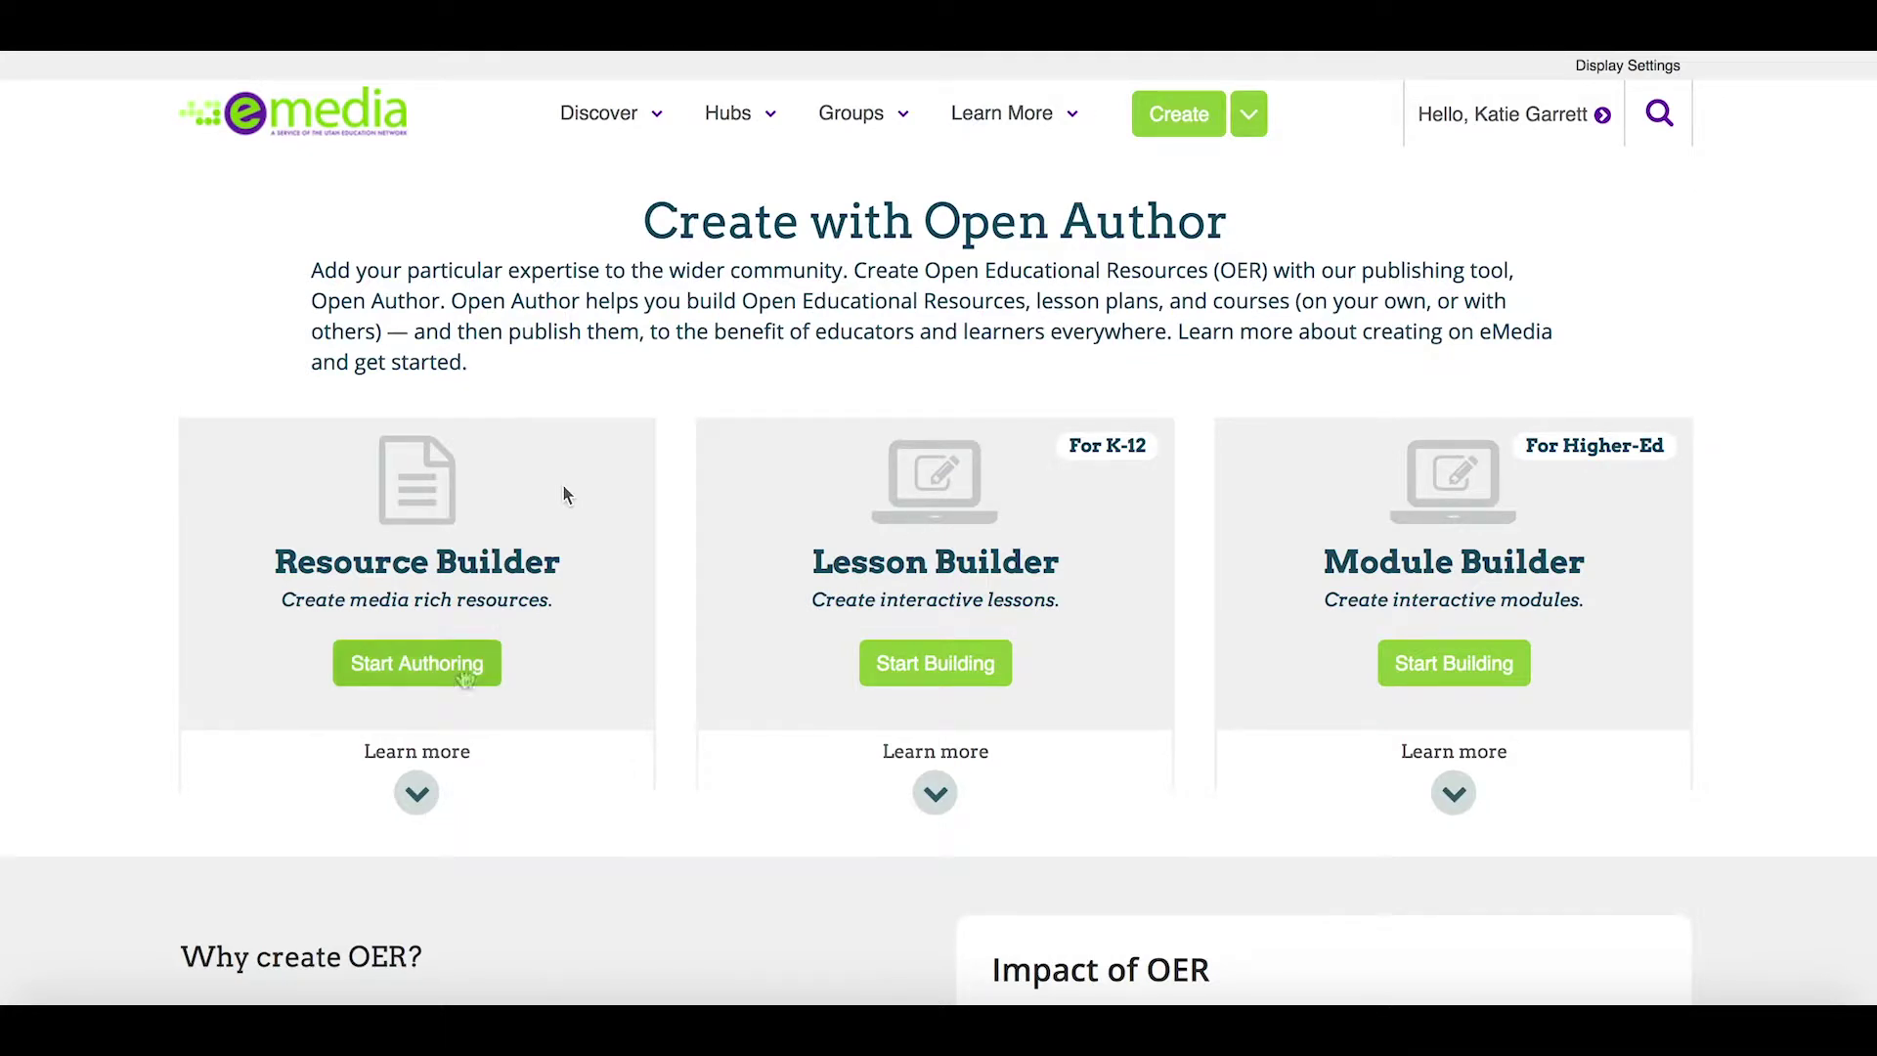
pyautogui.click(454, 678)
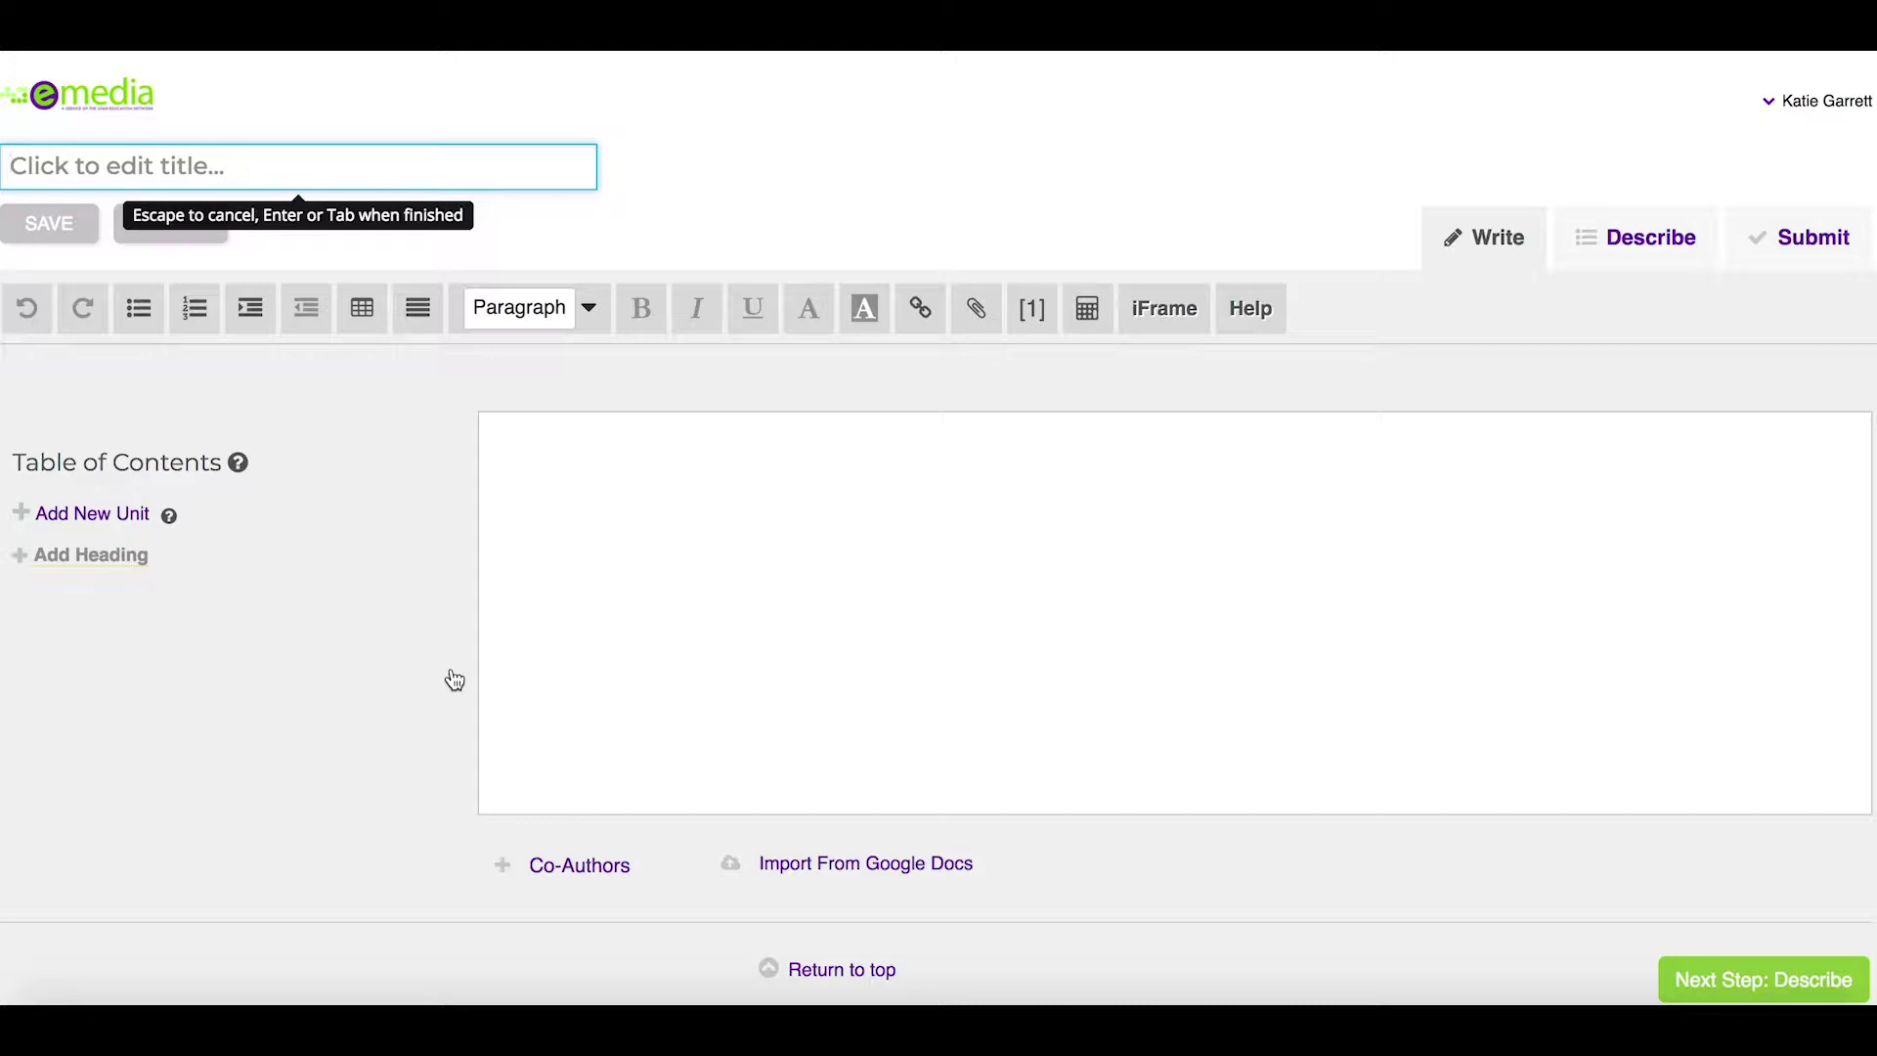
pyautogui.click(664, 470)
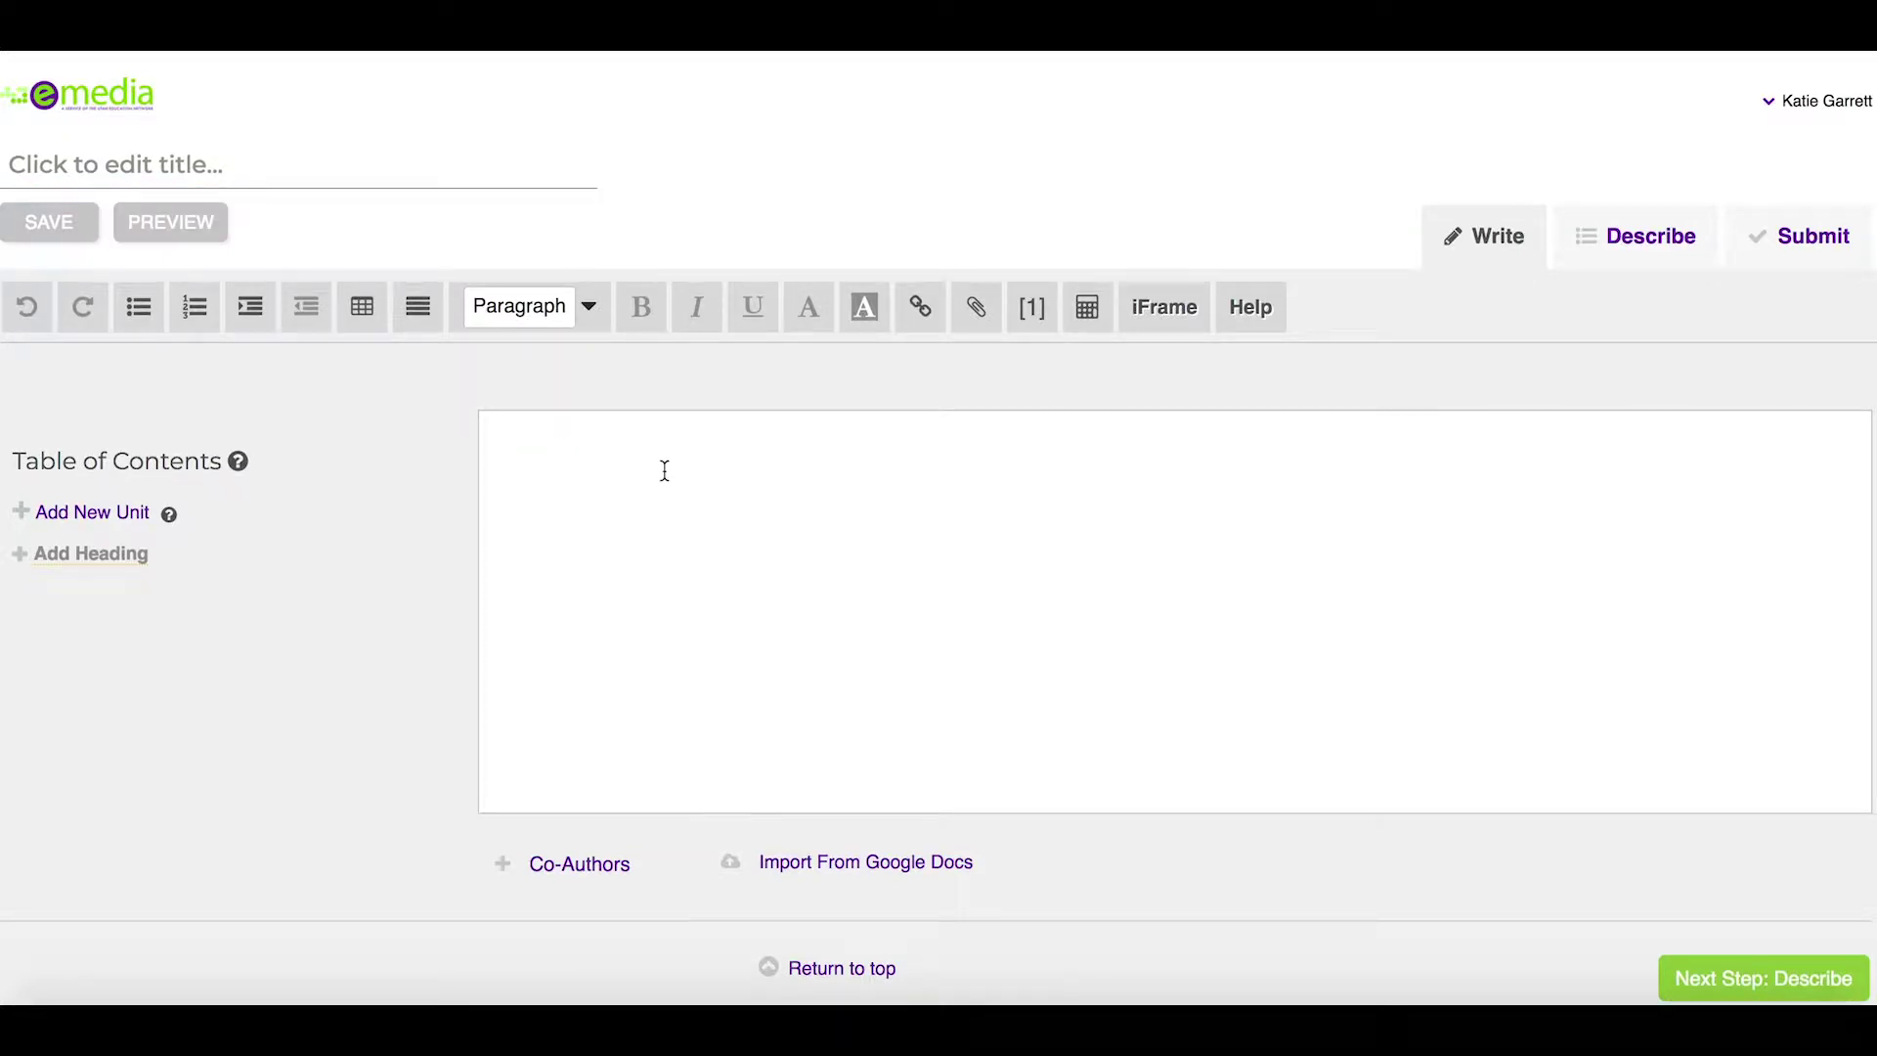
pyautogui.write('This is a resource')
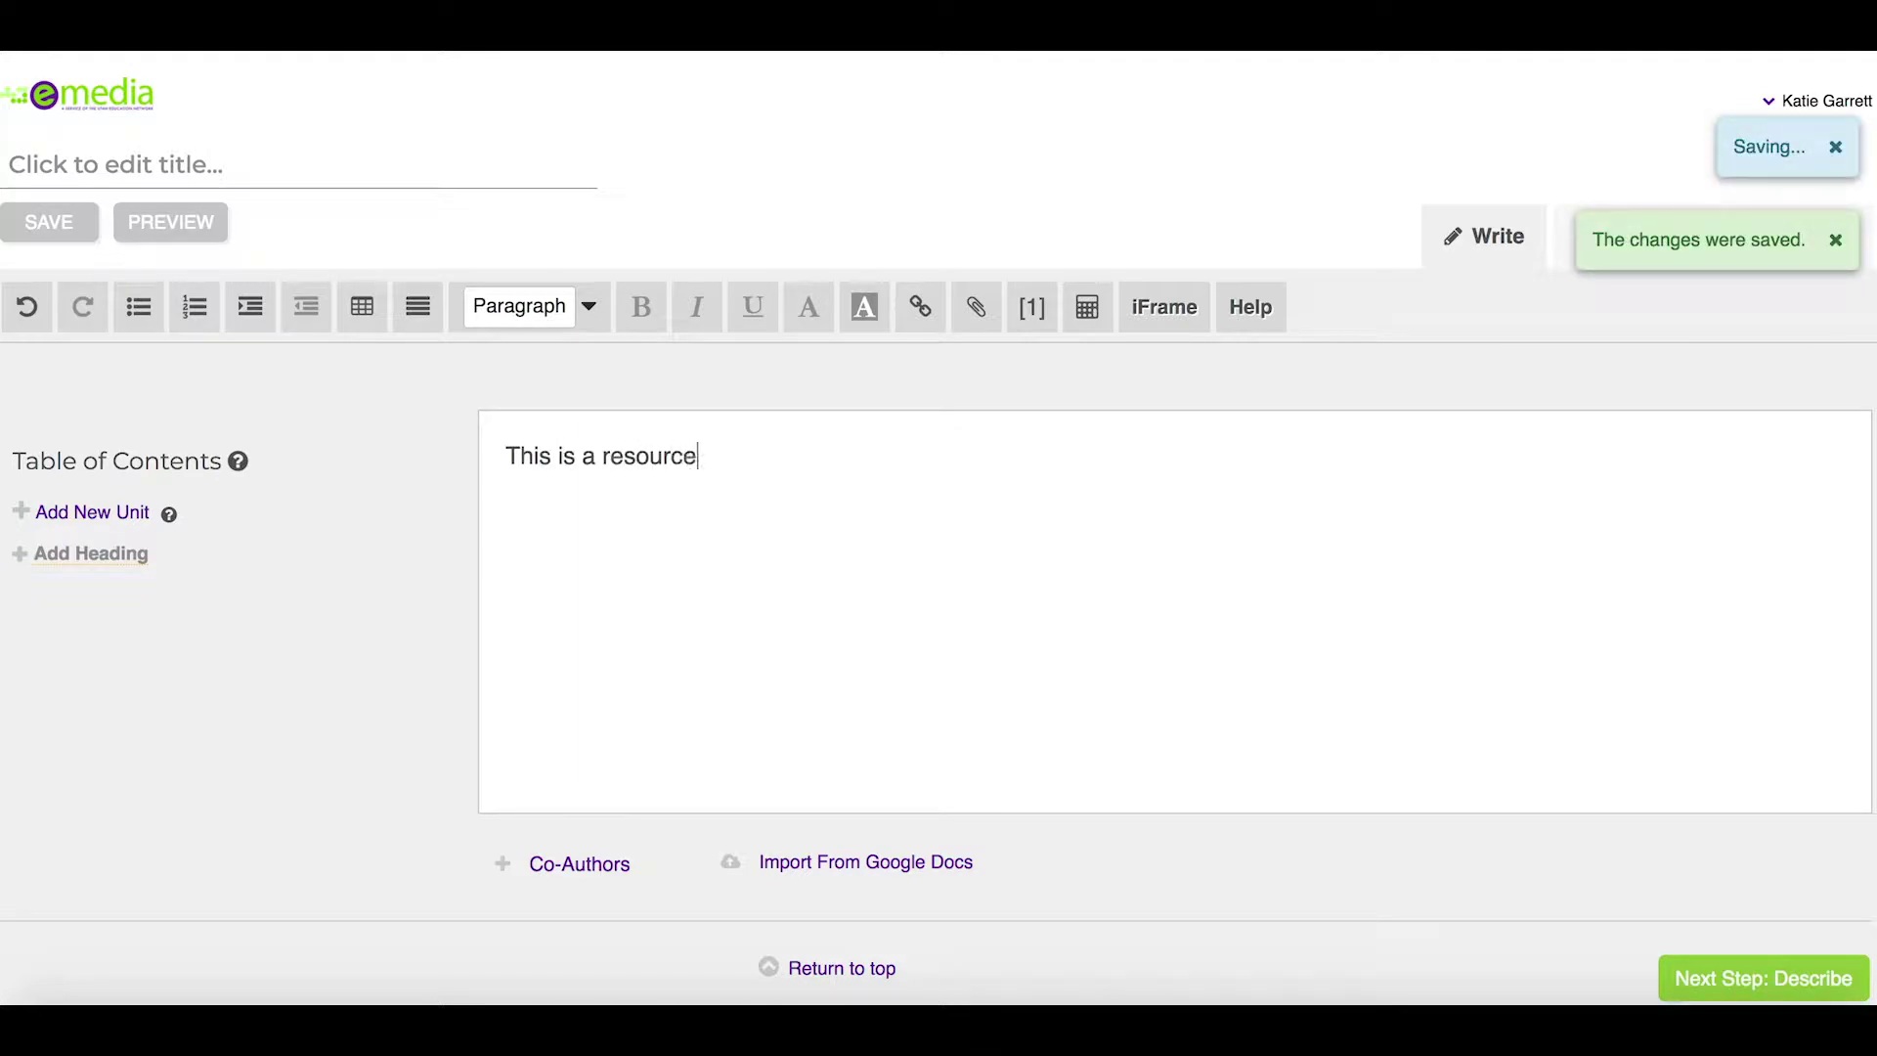
pyautogui.press('Return')
# Enter "Here is a resource" as the resource's body text
pyautogui.click(144, 559)
pyautogui.click(591, 583)
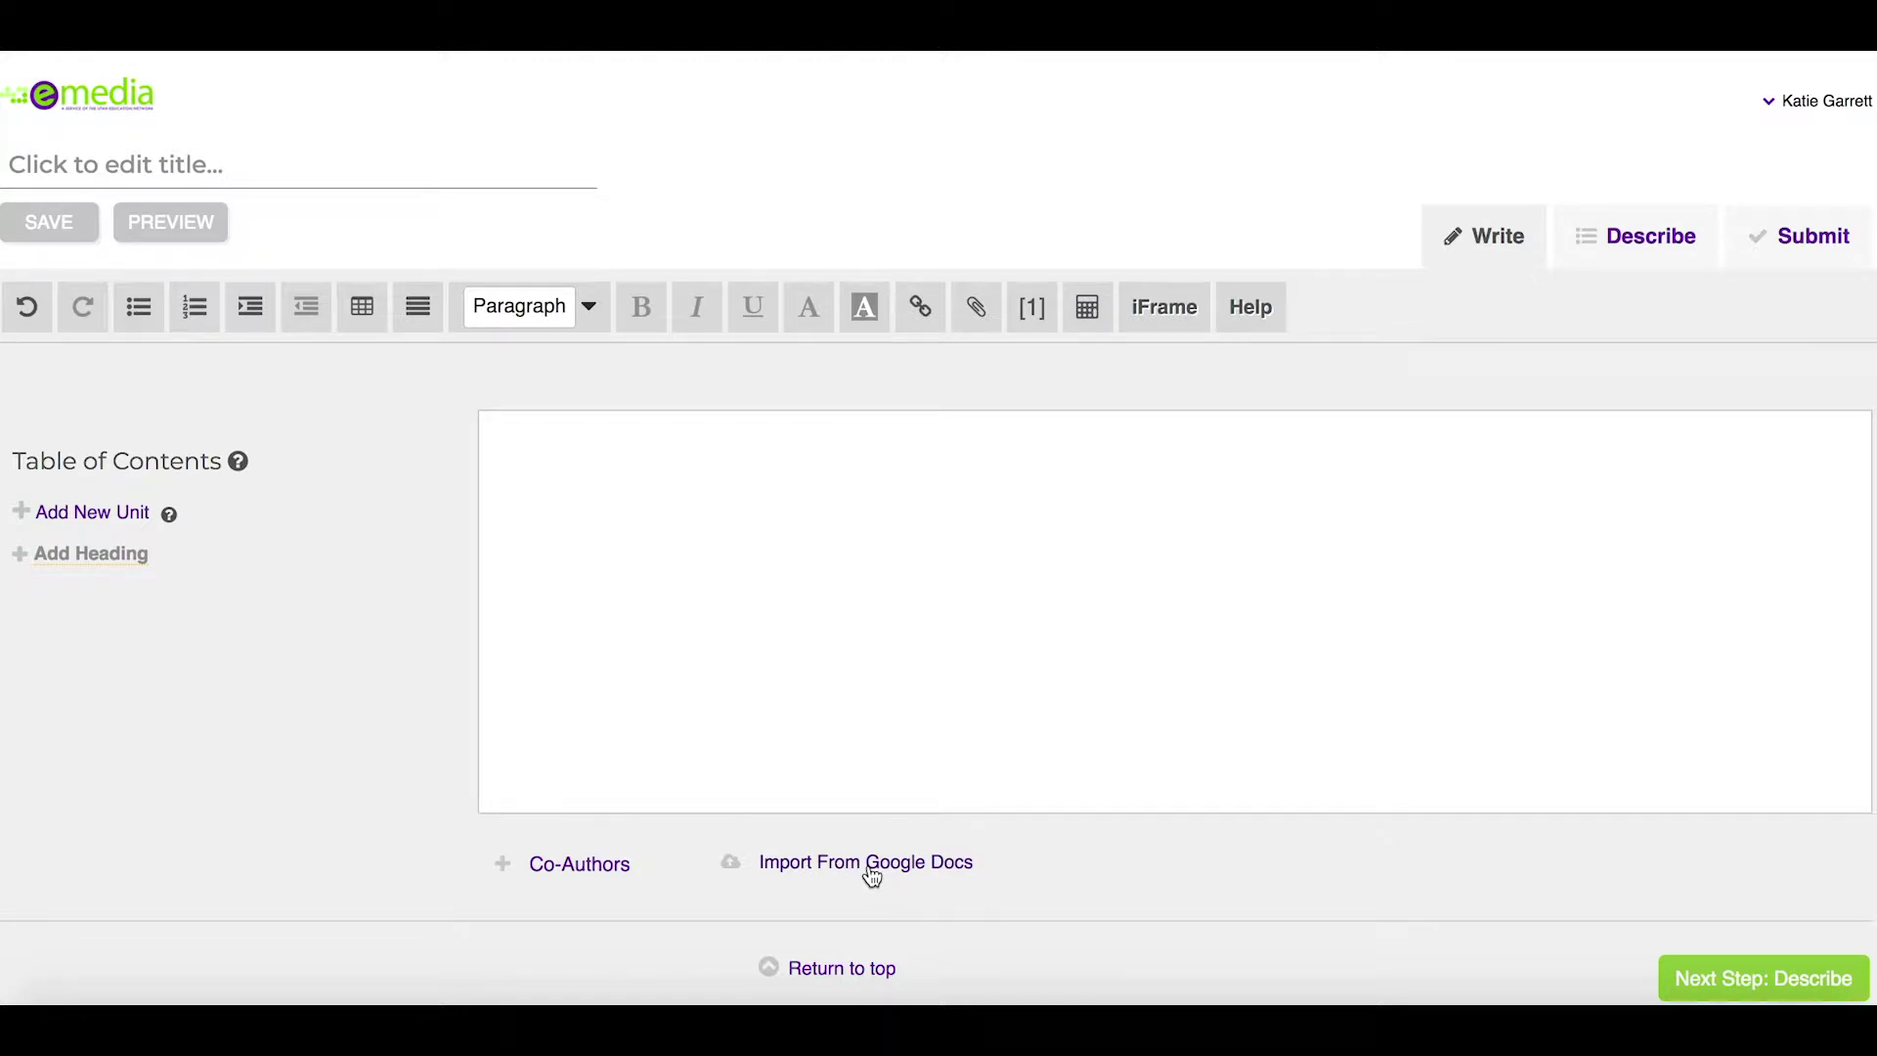
pyautogui.write('Here is a resource')
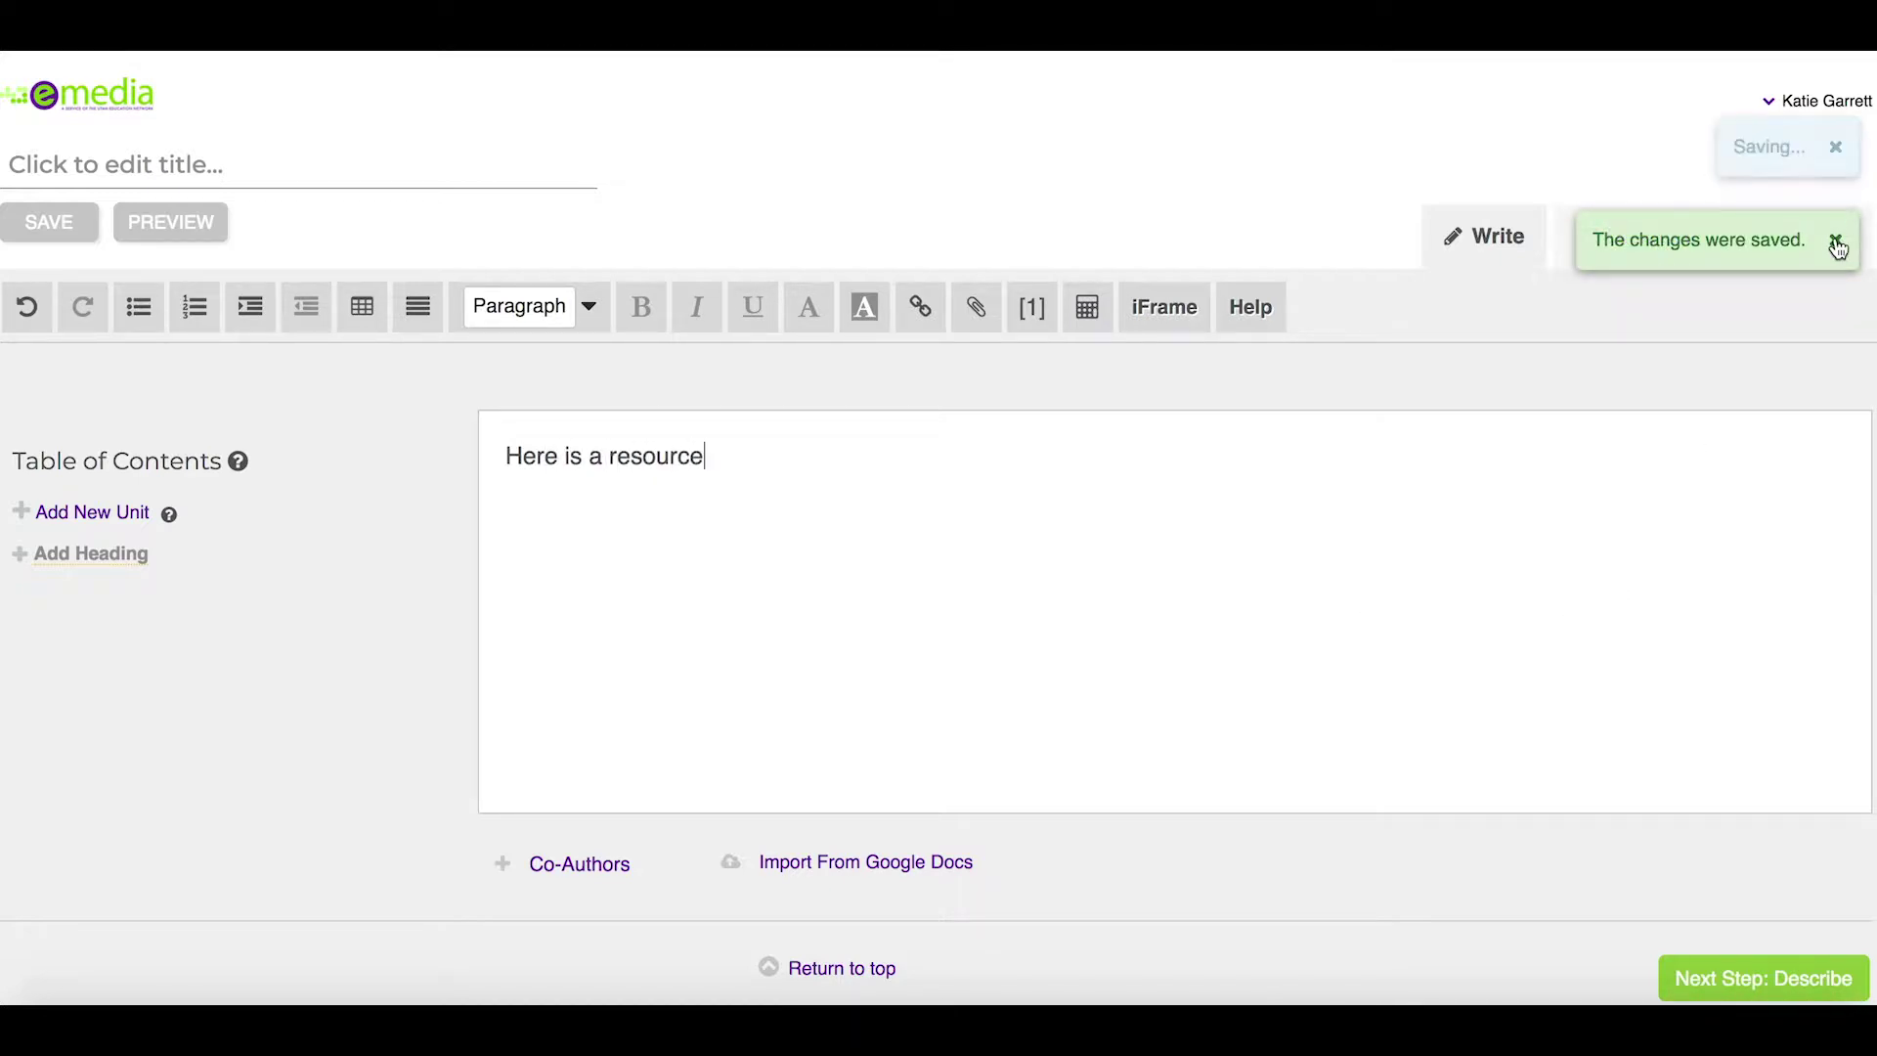
# Proceed to the resource's description and enter an abstract beginning "This is a lesson about"
pyautogui.scroll(-1, 1831, 244)
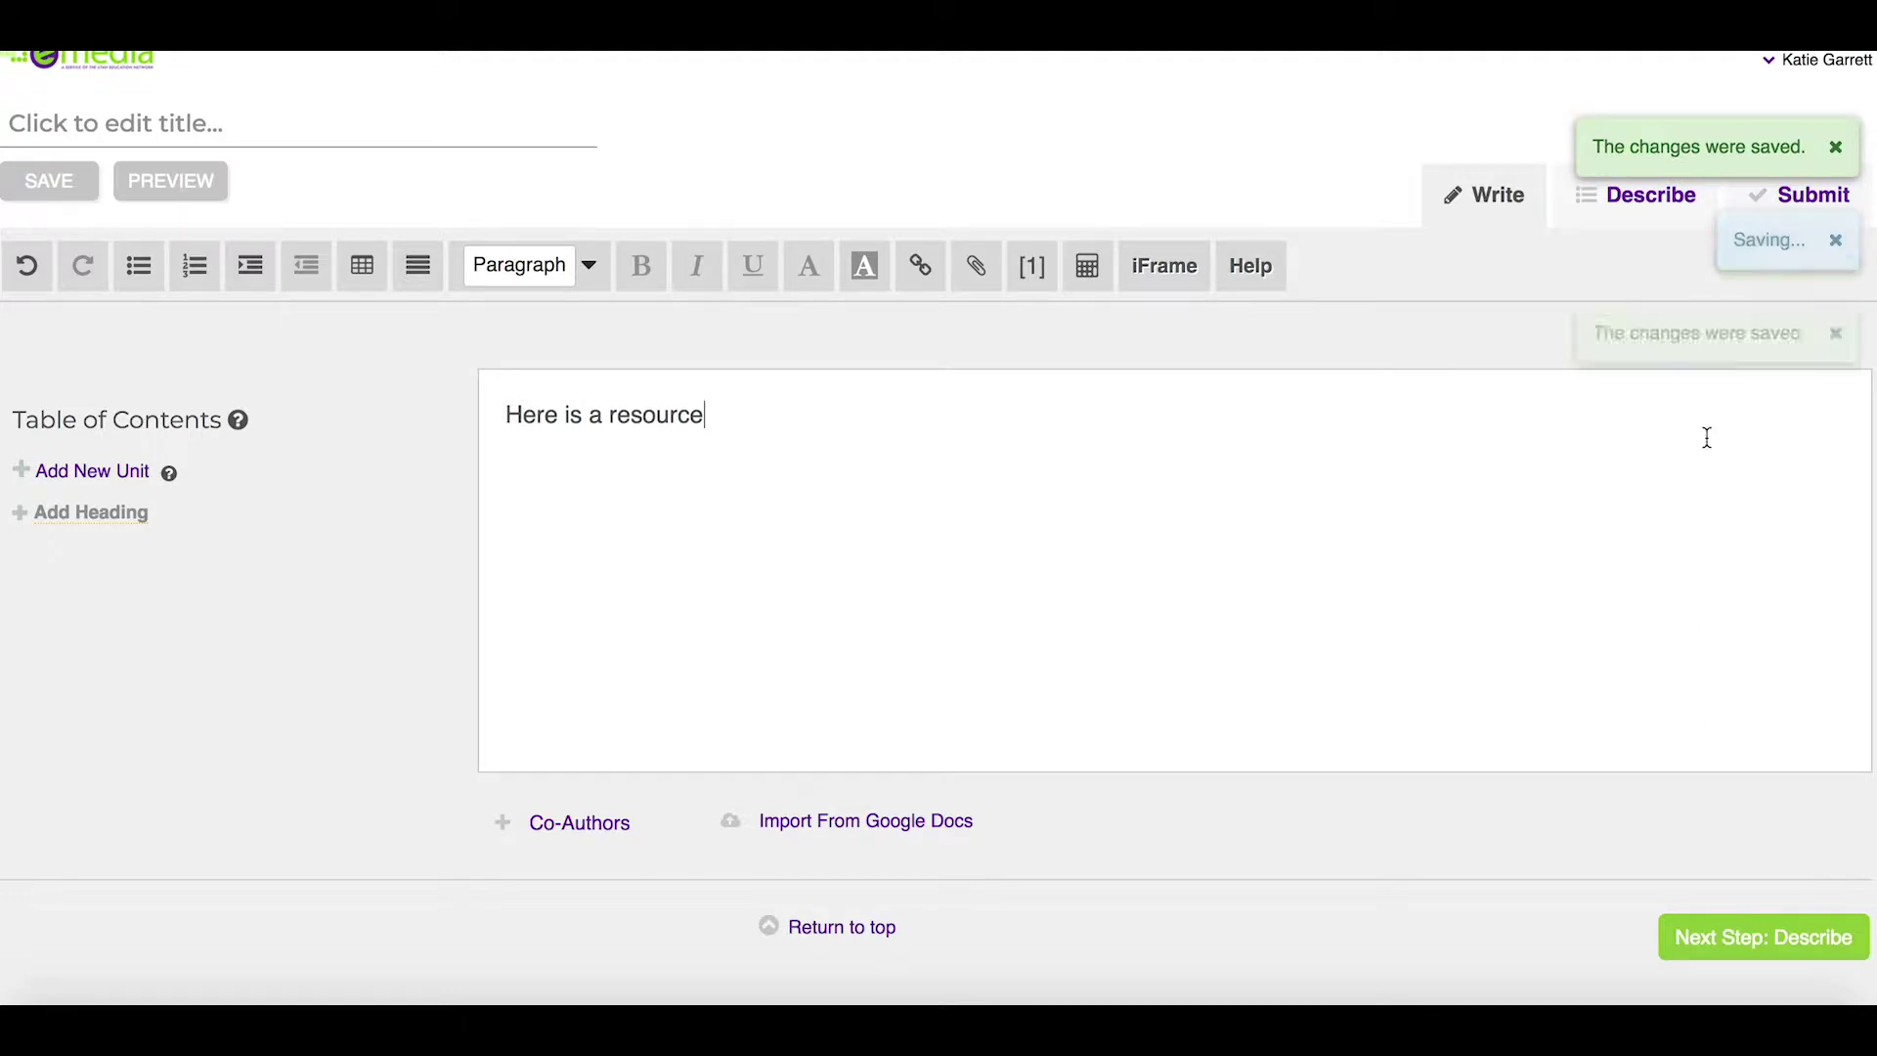
pyautogui.click(1738, 940)
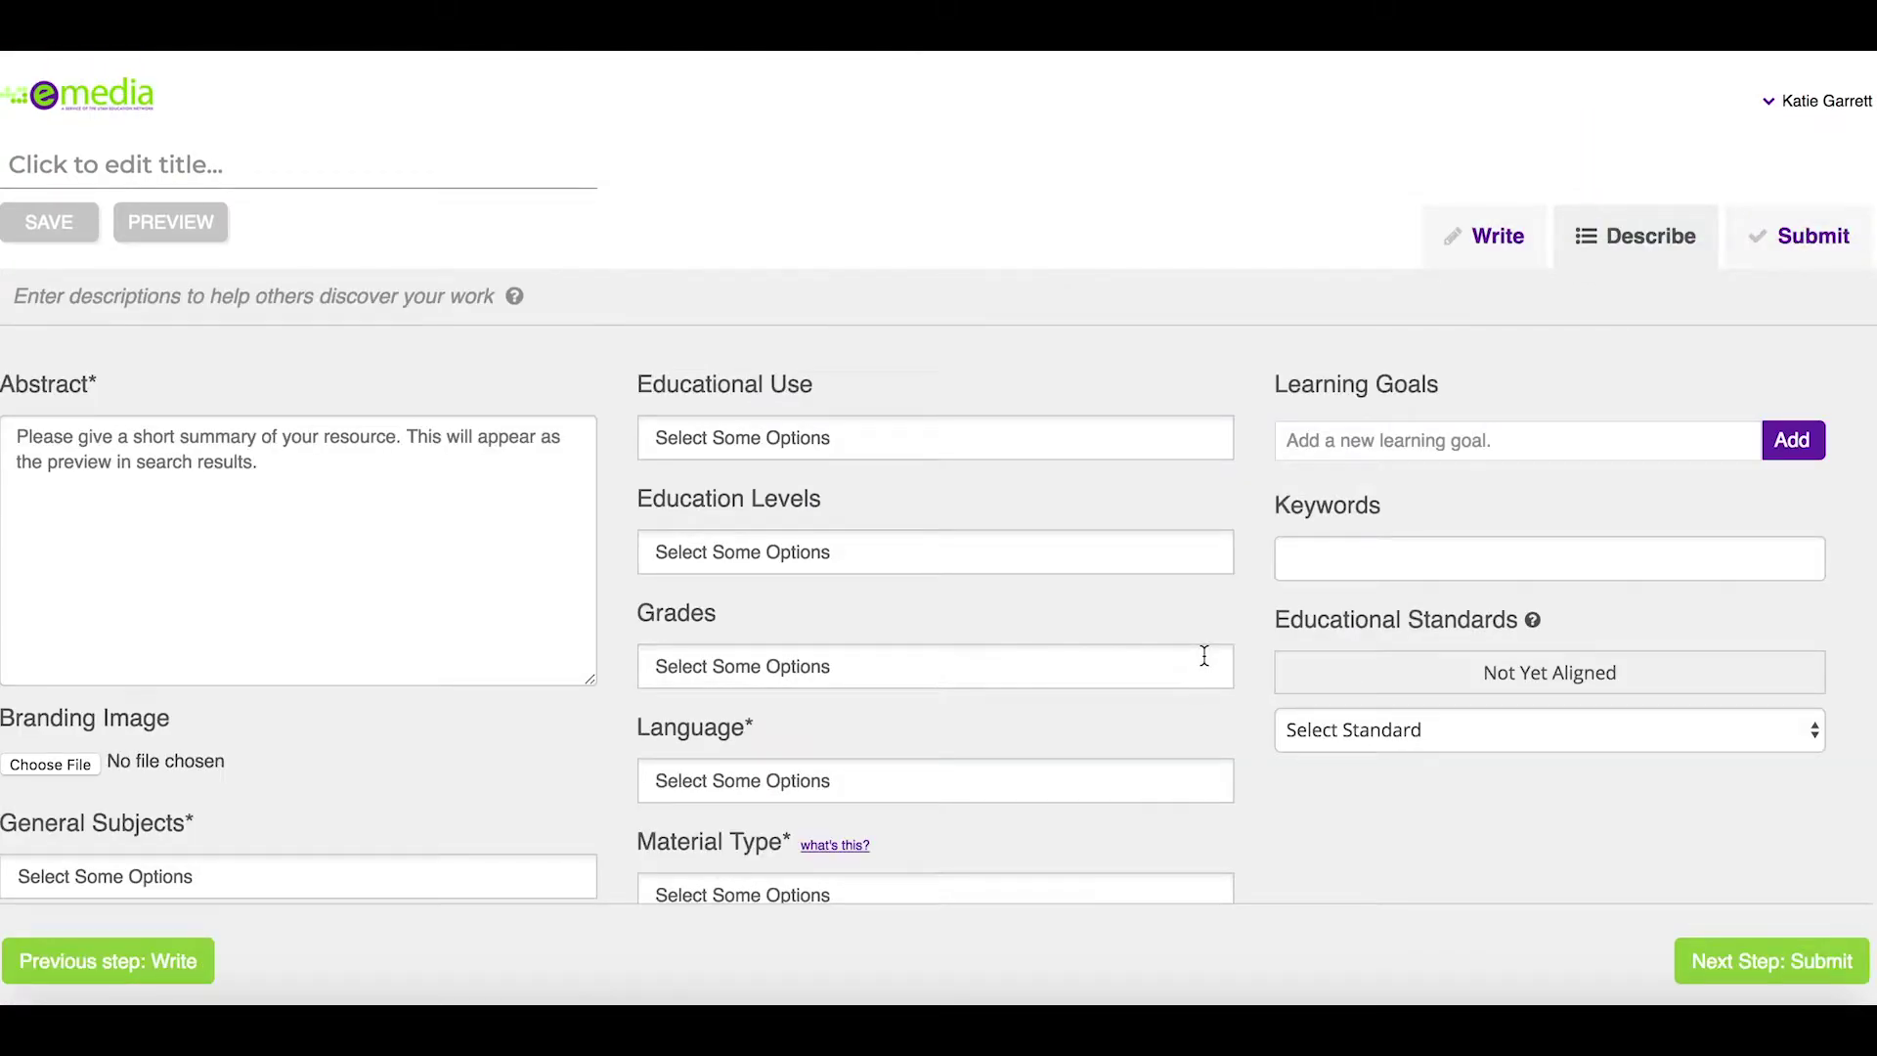
pyautogui.click(496, 502)
pyautogui.write('This is ')
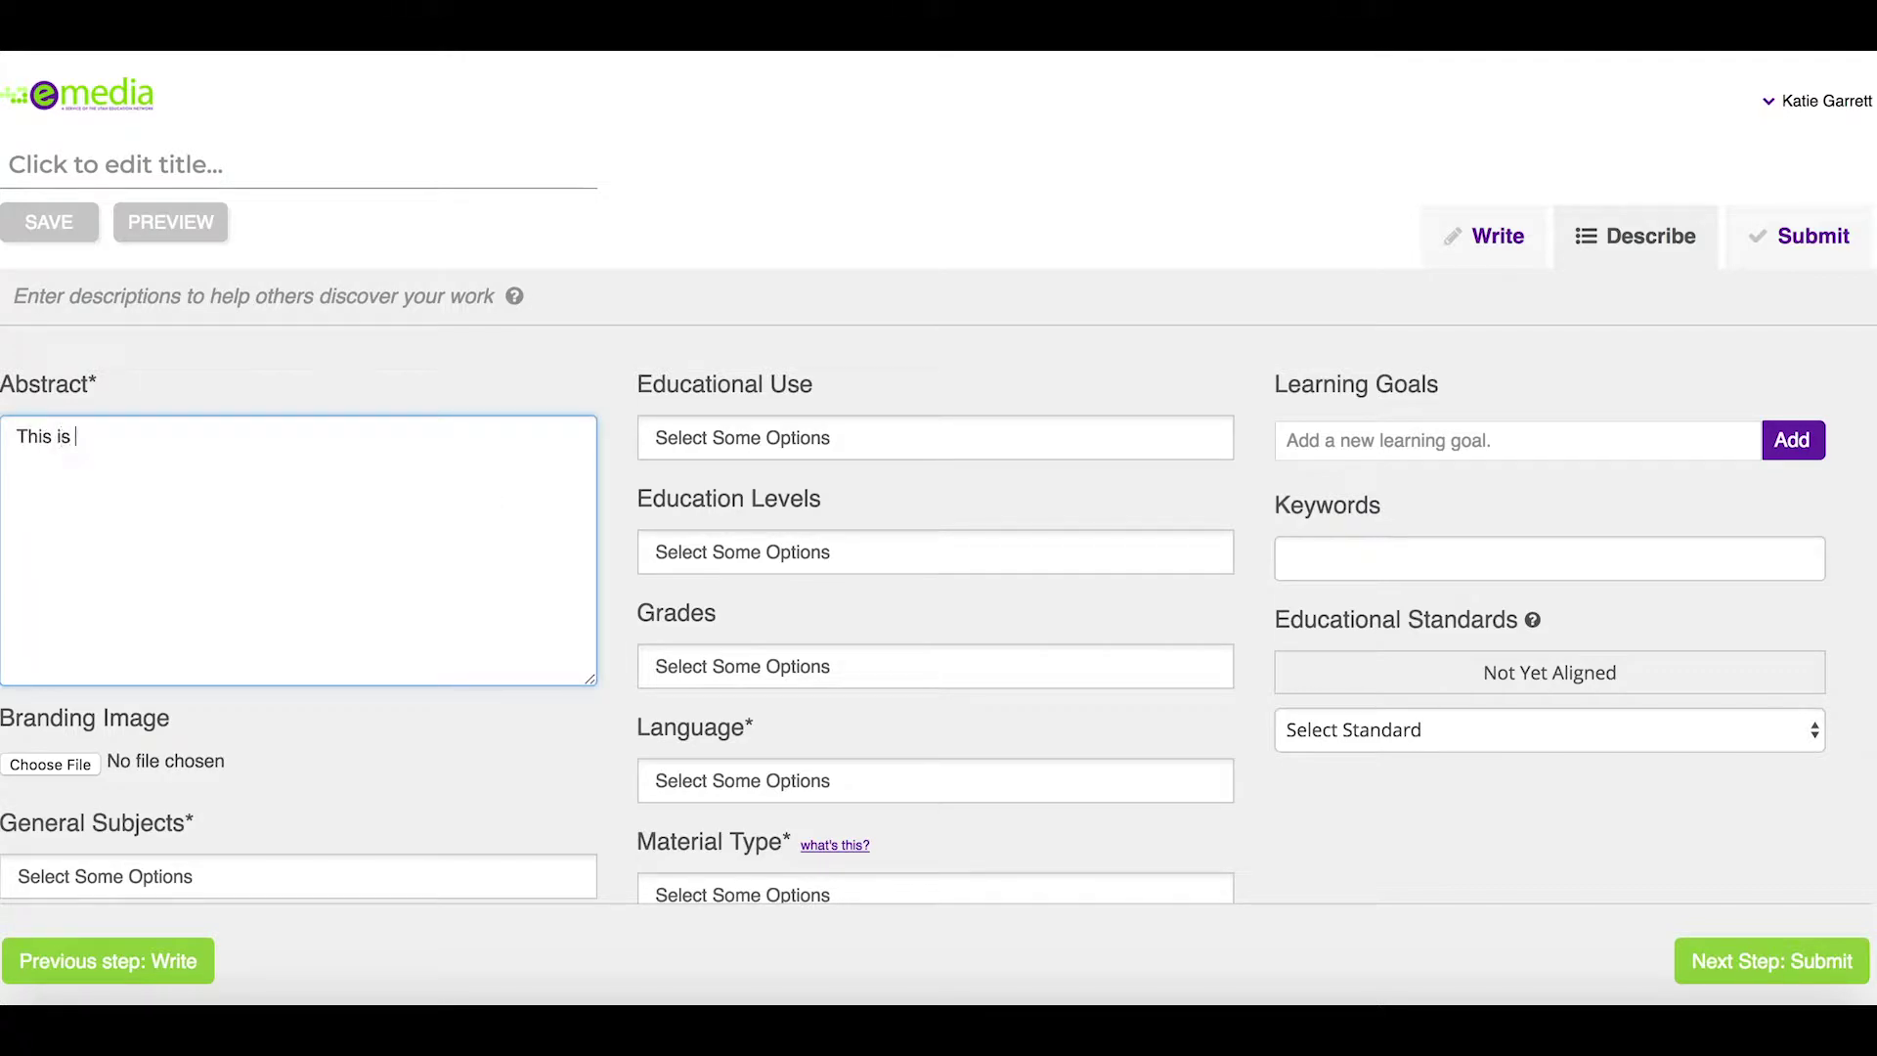
pyautogui.write('a lesson about bui')
pyautogui.press('BackSpace')
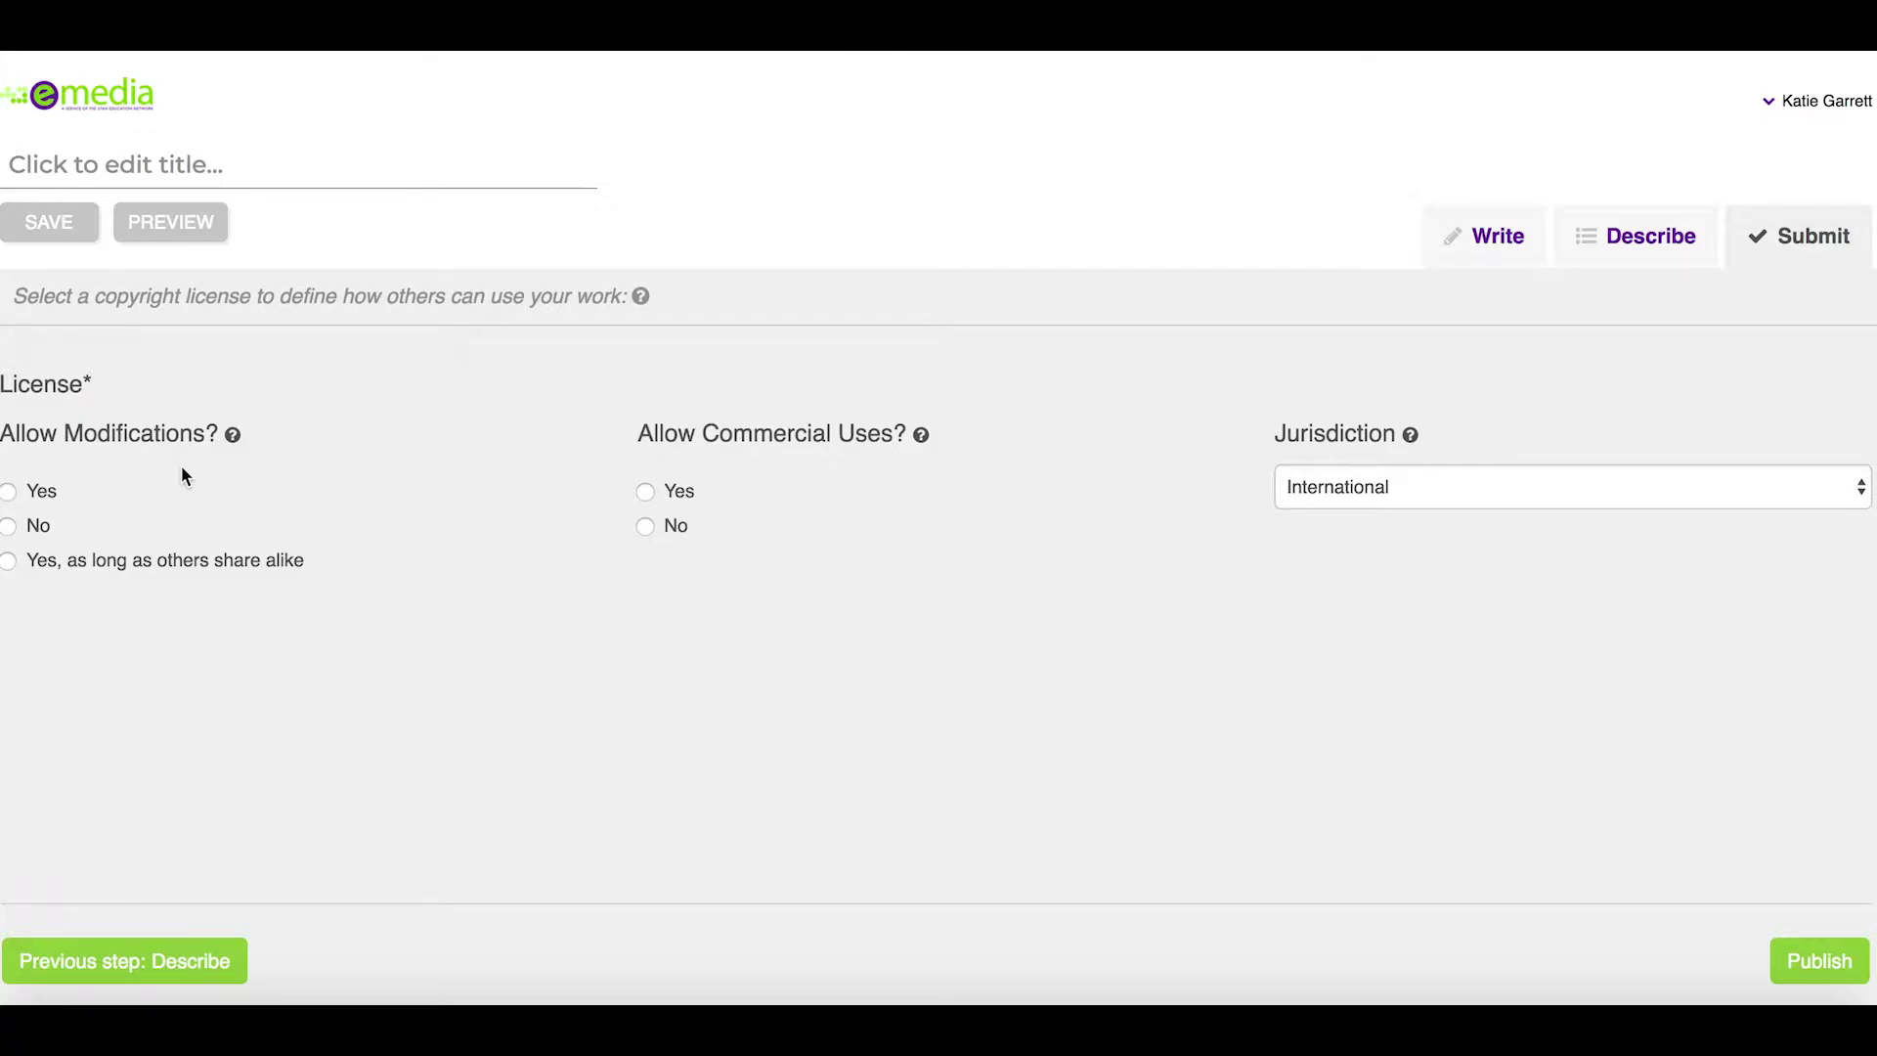
# License the resource to allow modifications but no commercial uses, and publish it
pyautogui.click(46, 494)
pyautogui.click(649, 526)
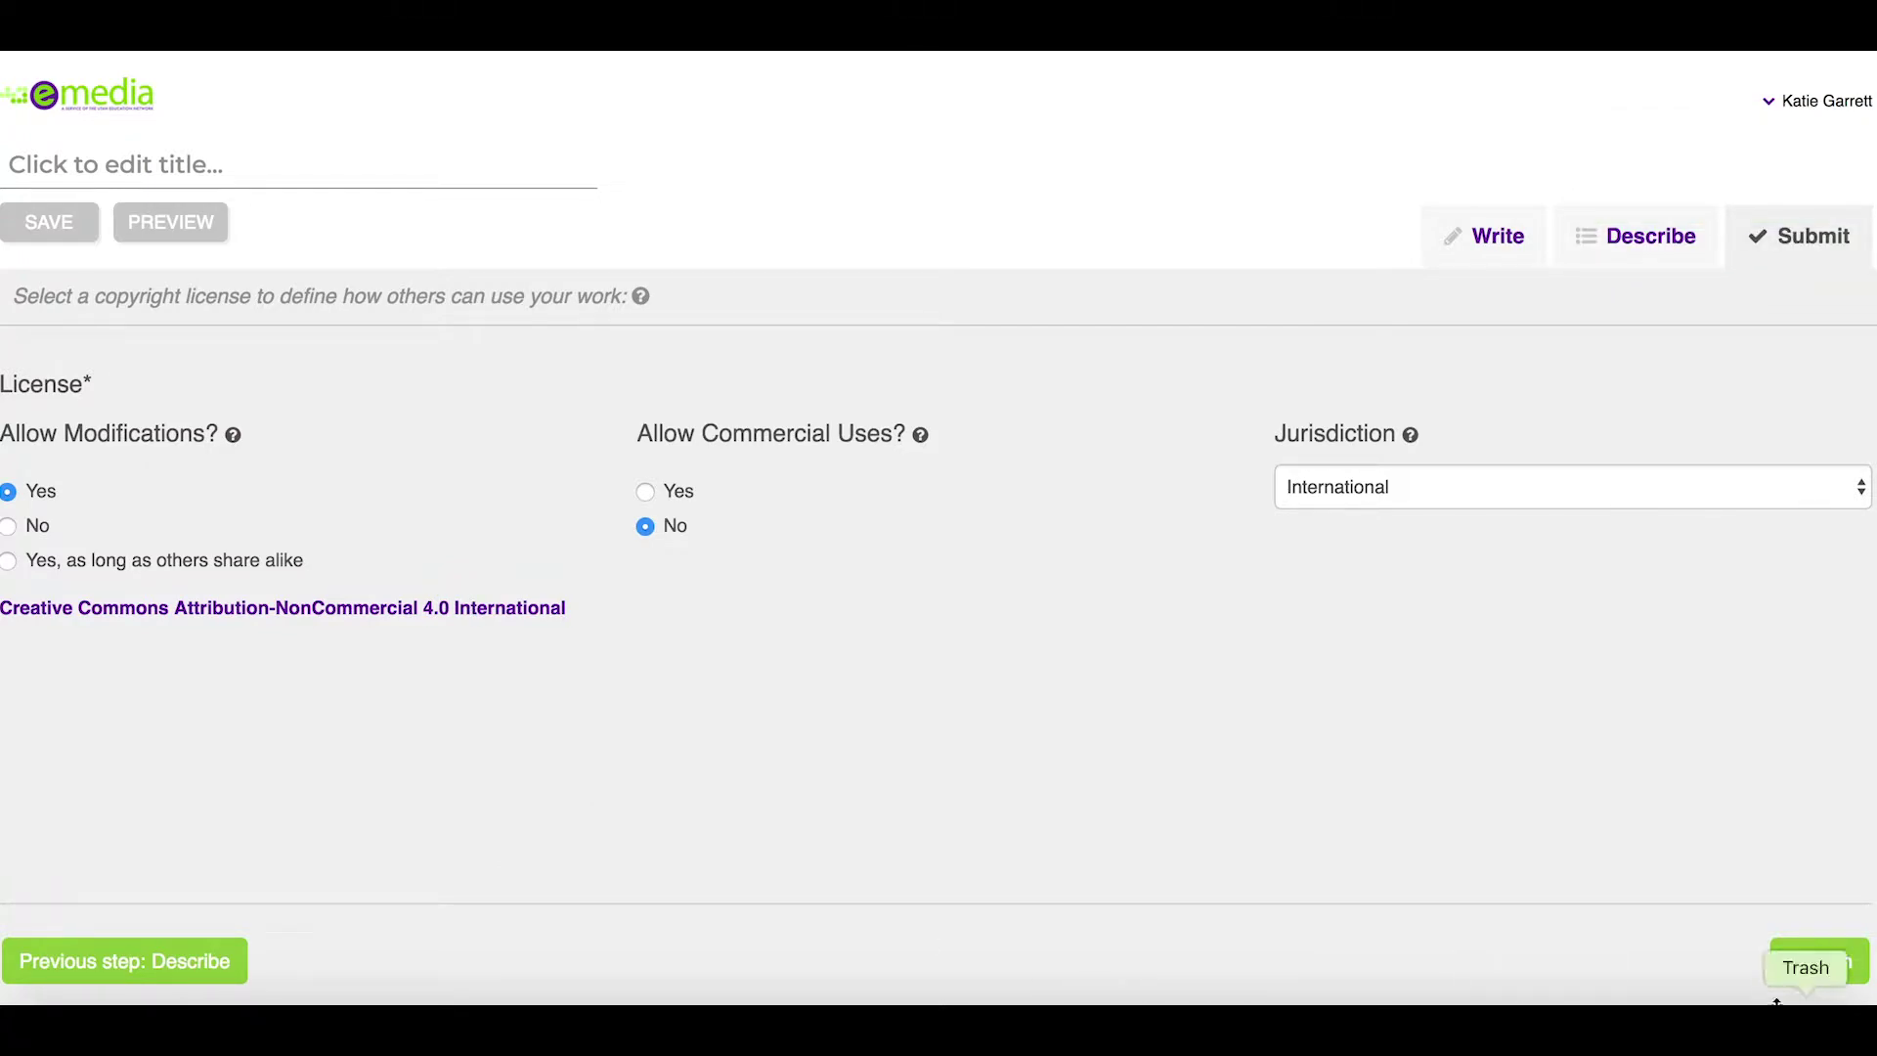
pyautogui.click(1820, 963)
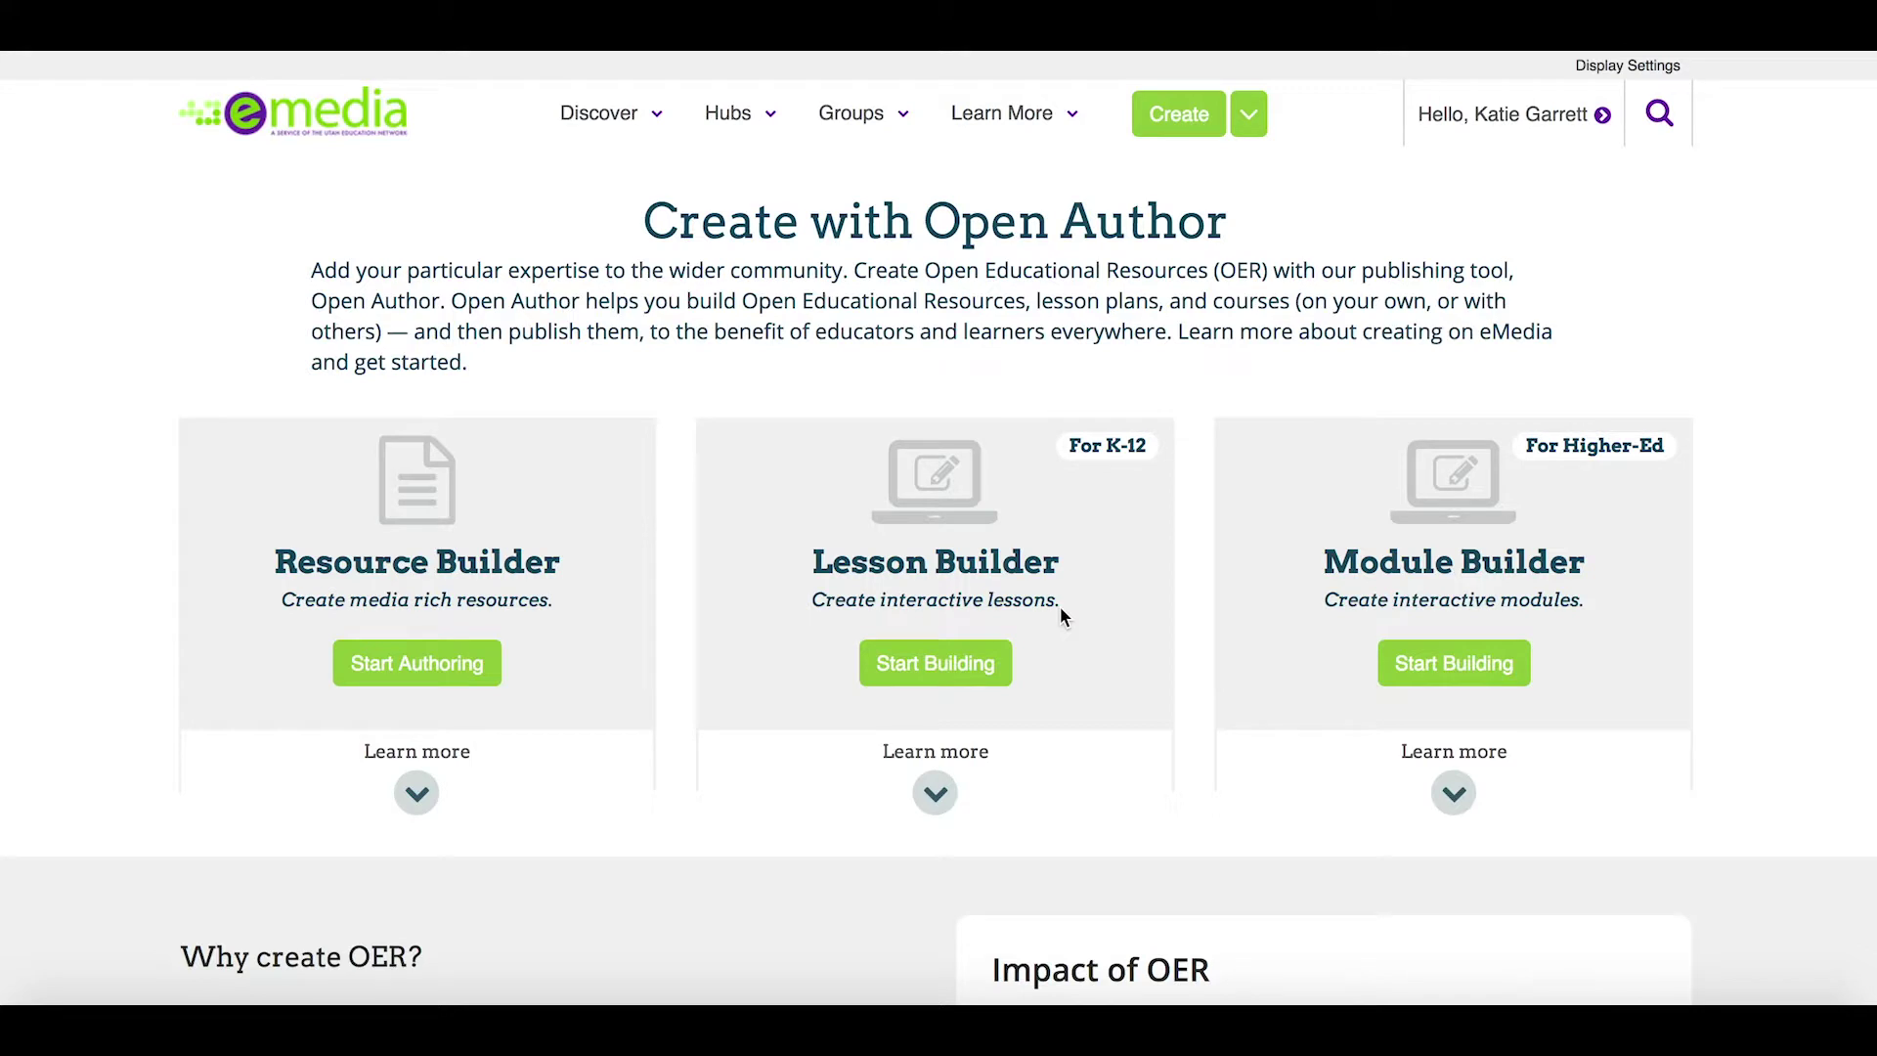
# Start a new lesson in the Lesson Builder and title it "New Lesson Plan"
pyautogui.click(975, 675)
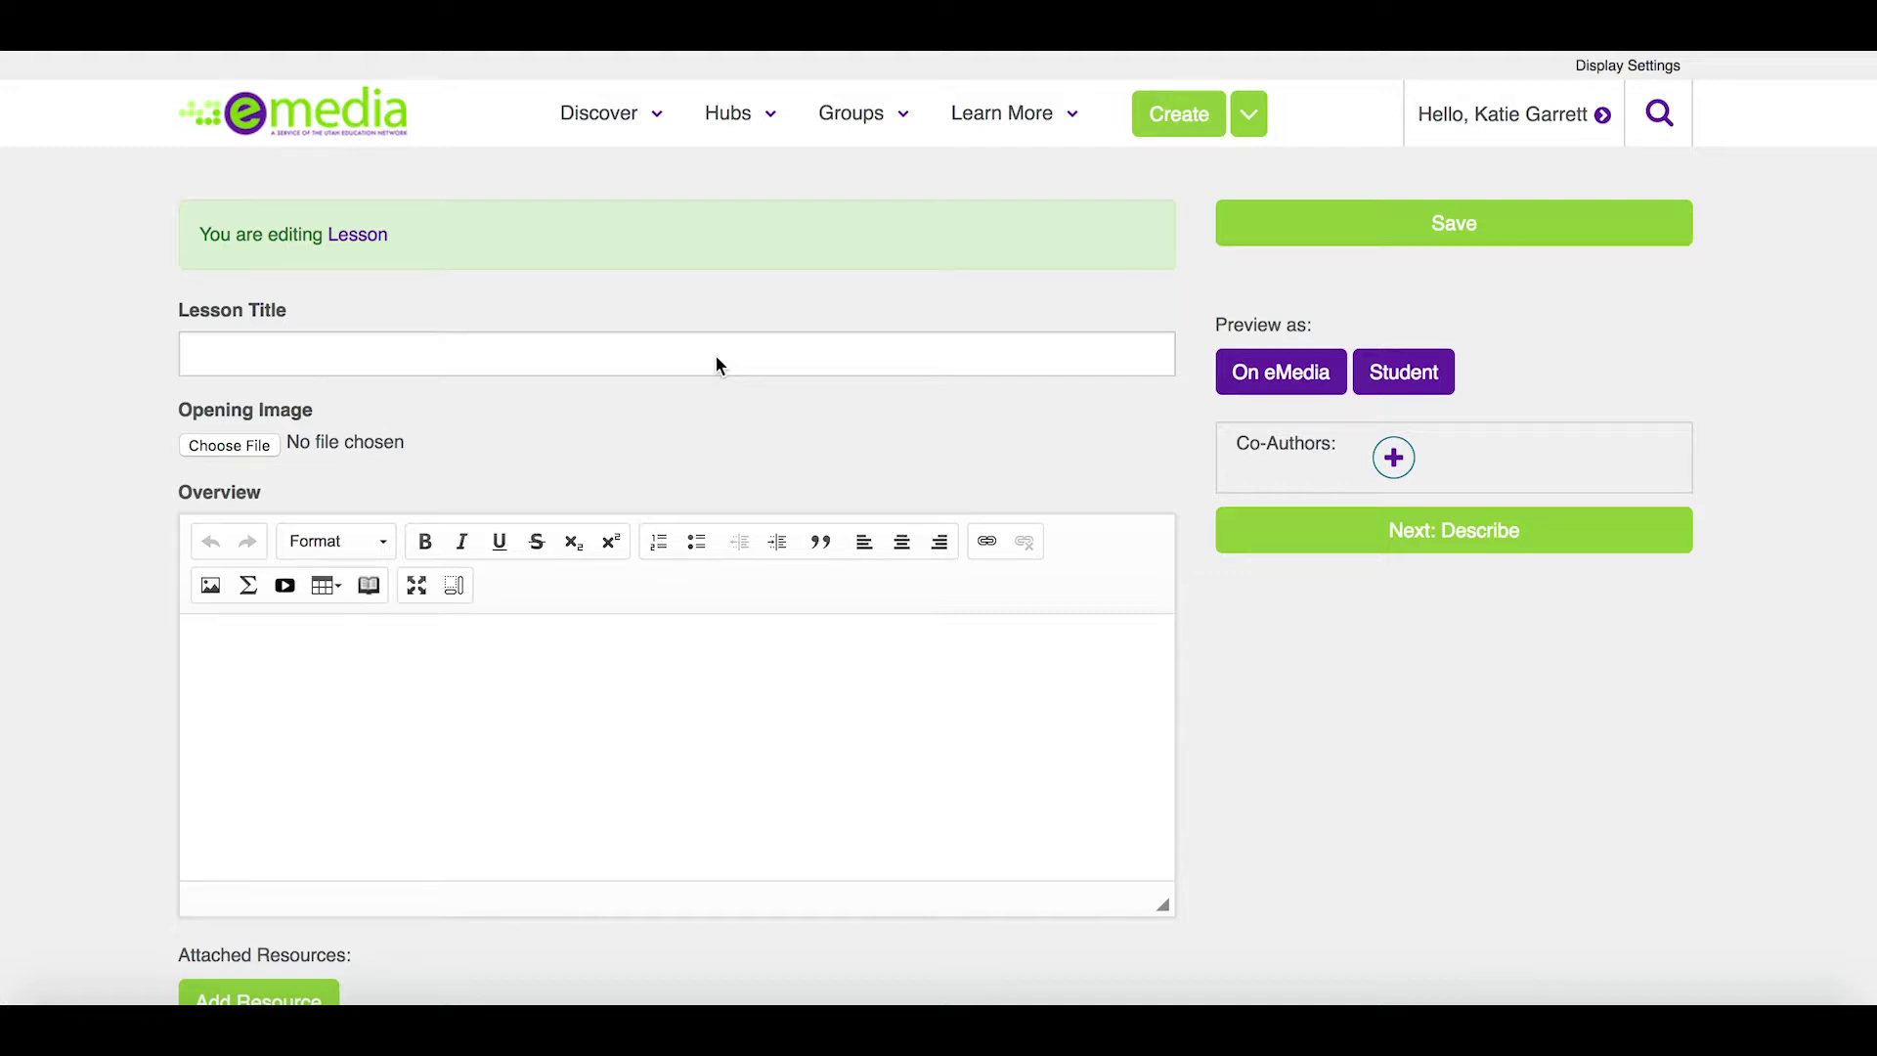
pyautogui.click(716, 358)
pyautogui.write('N')
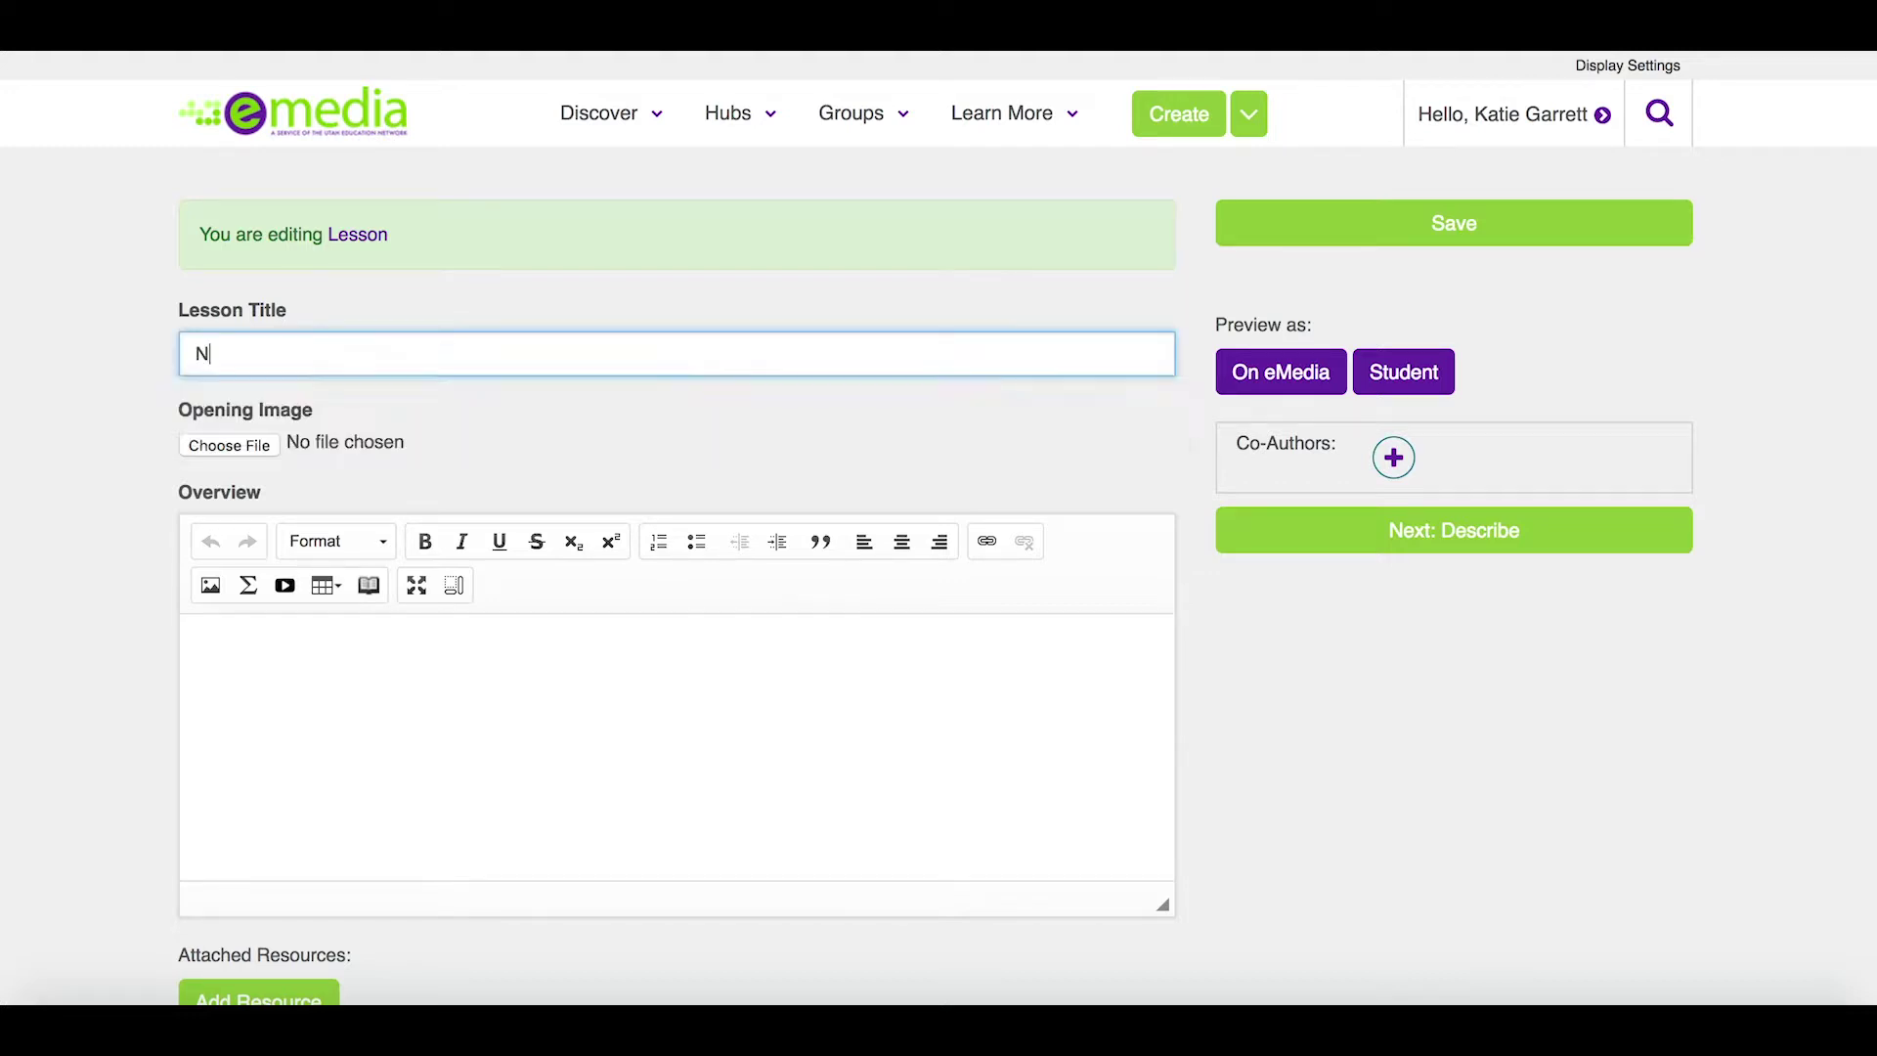
pyautogui.write('ew Lesson PLan')
pyautogui.press('BackSpace')
pyautogui.press('BackSpace')
pyautogui.press('BackSpace')
pyautogui.press('BackSpace')
pyautogui.write('lan')
# Enter "Use this resrouce" as the lesson's overview text
pyautogui.click(775, 754)
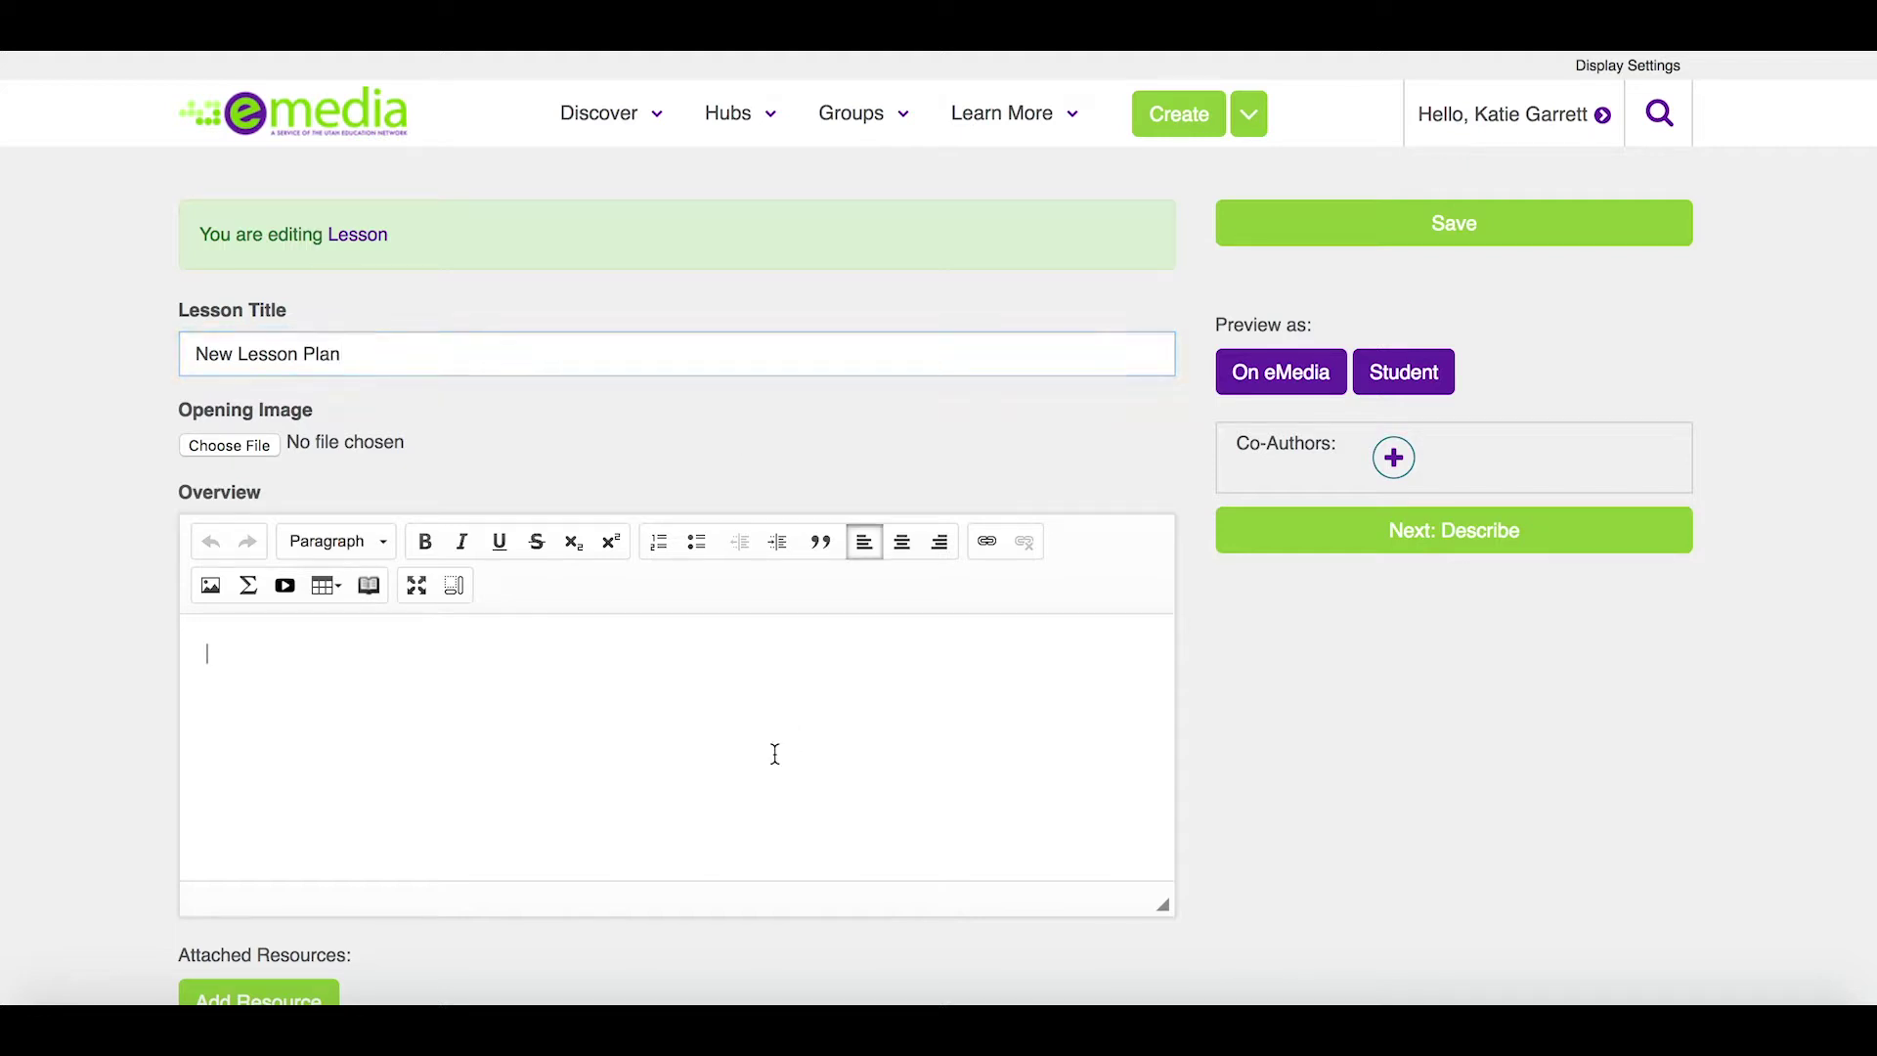
pyautogui.scroll(-3, 775, 754)
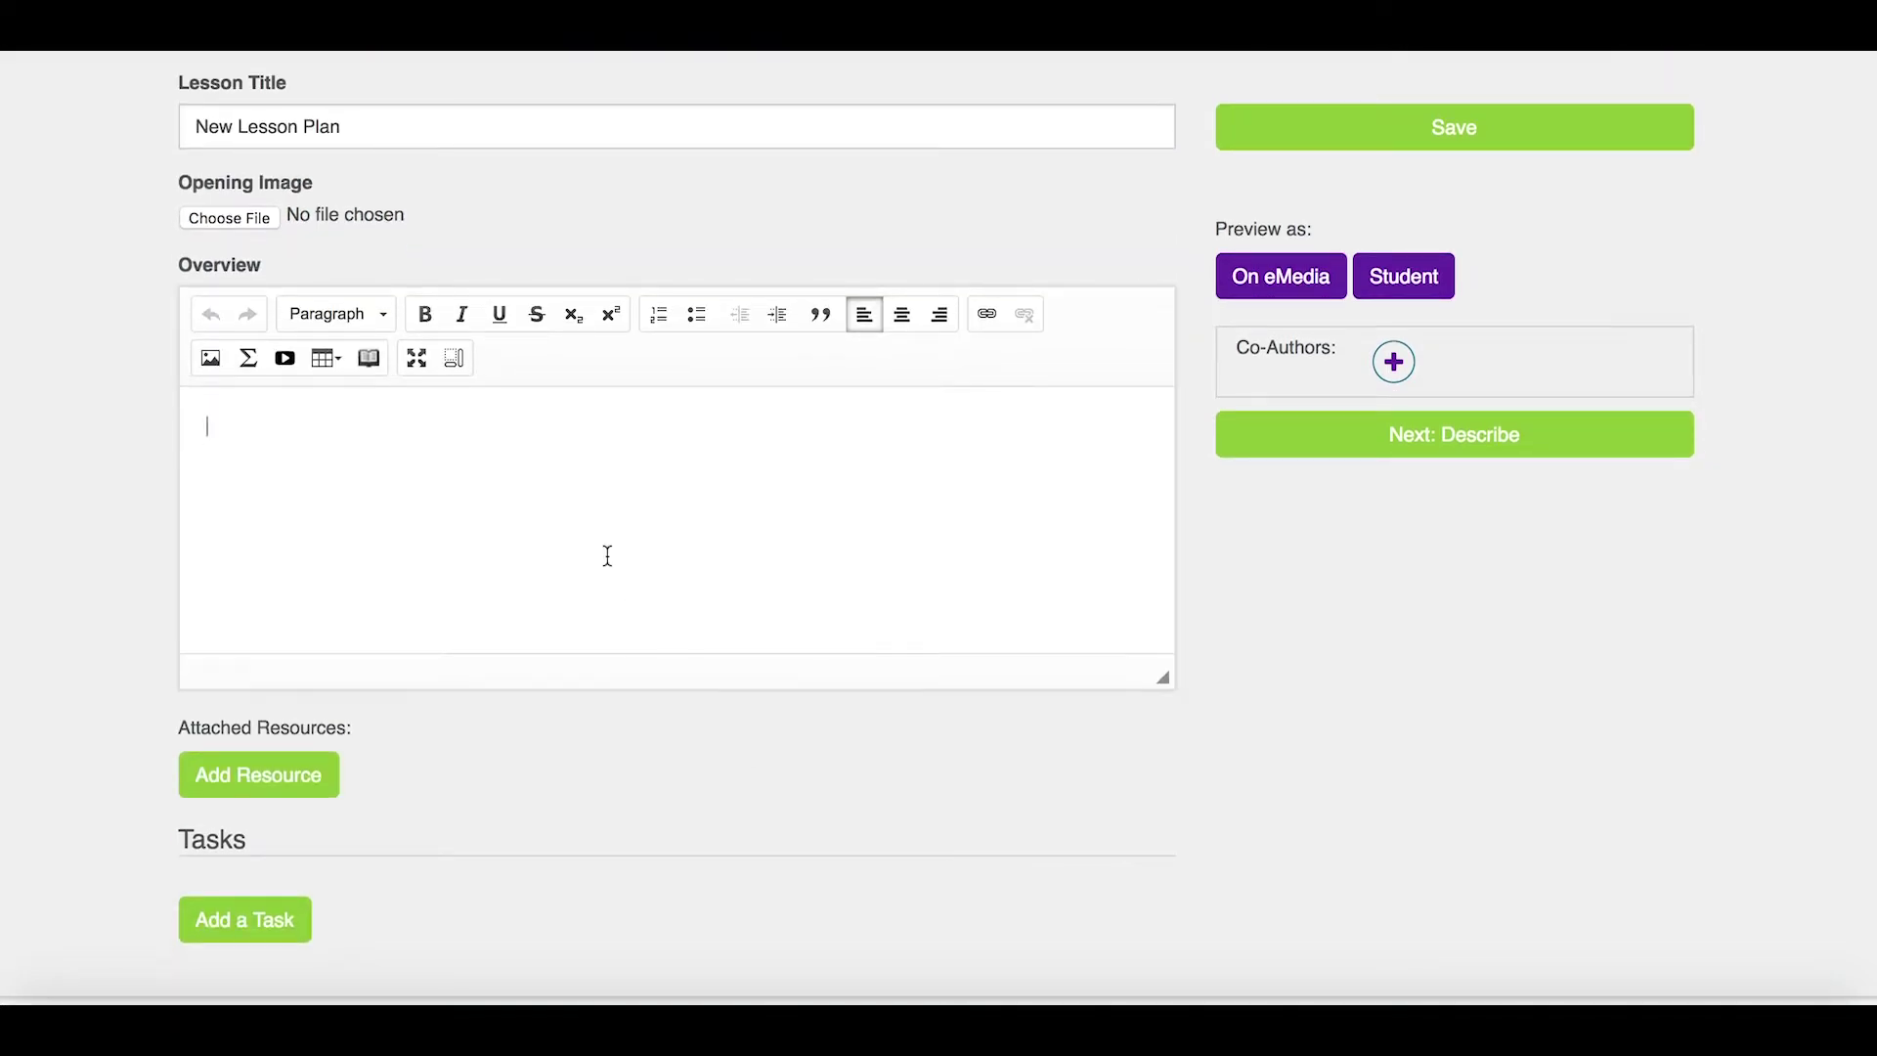
pyautogui.write('Use this resrouce')
pyautogui.click(258, 783)
pyautogui.scroll(-3, 350, 708)
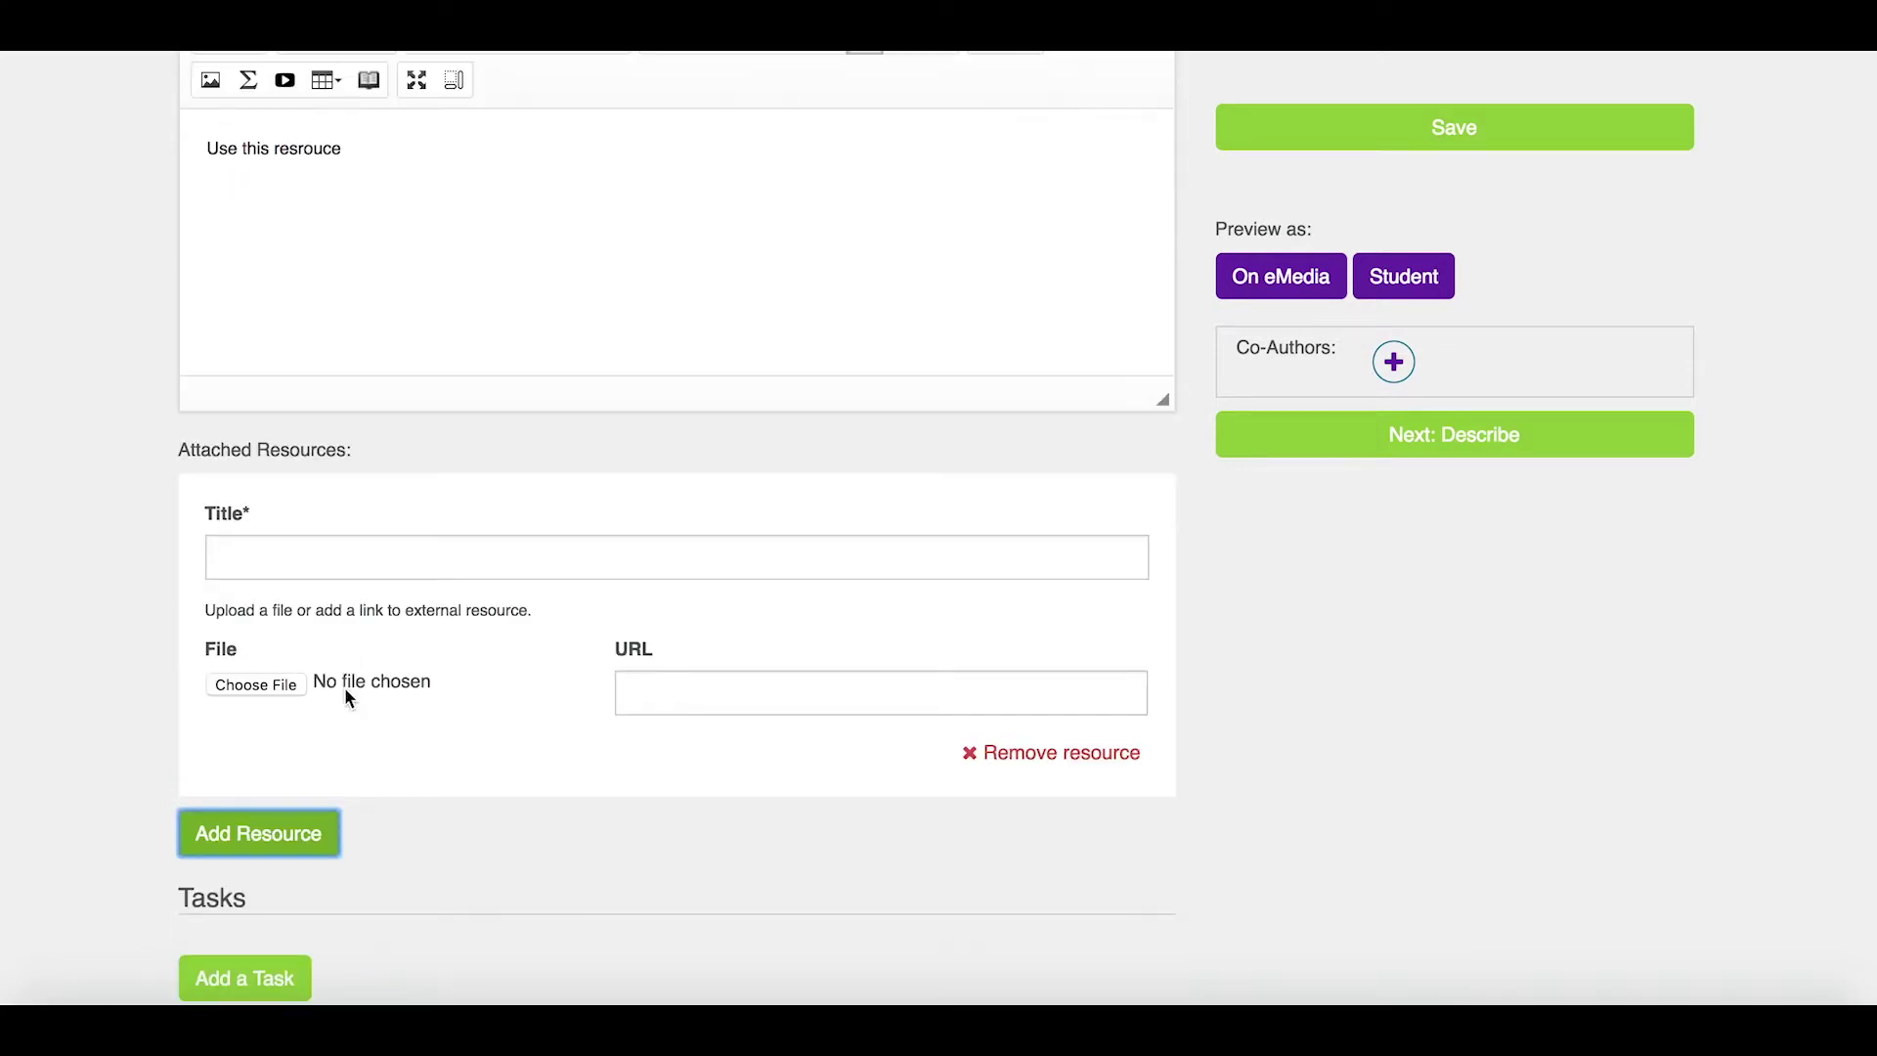
pyautogui.click(289, 565)
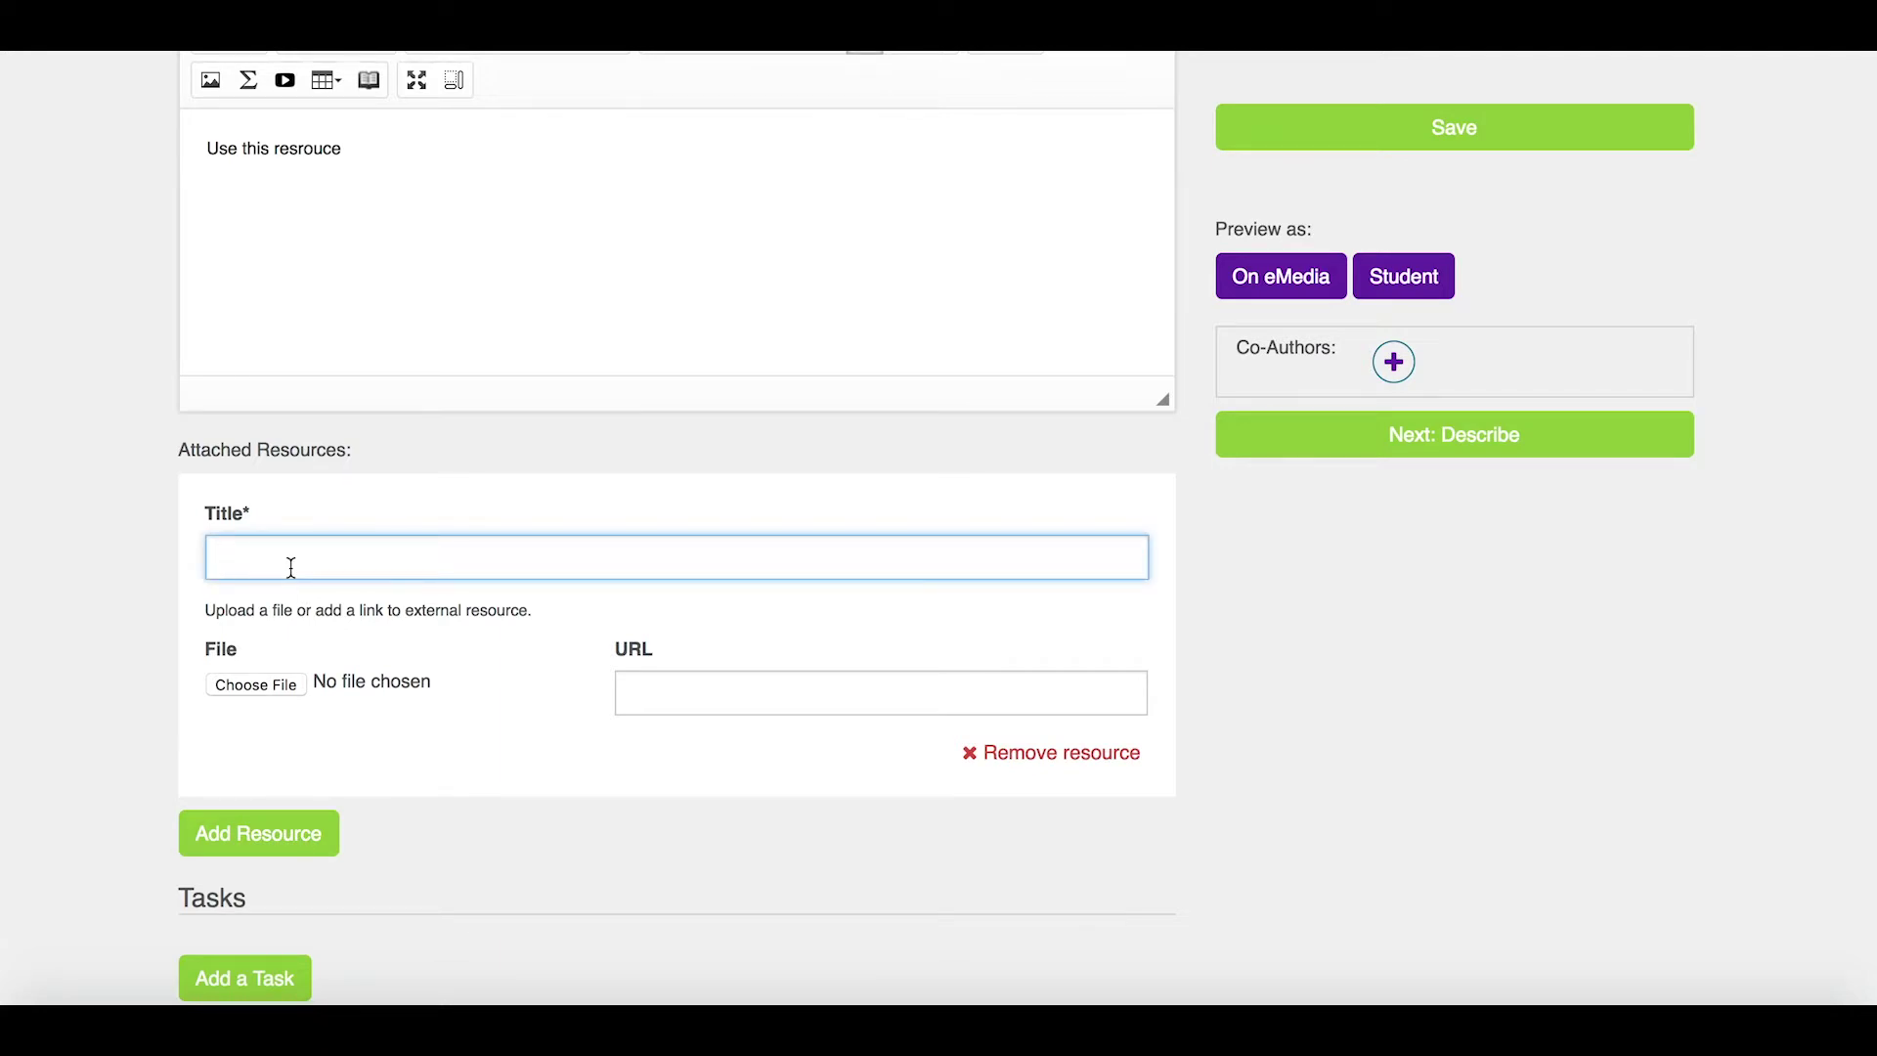
pyautogui.write('NetSafe Utah')
pyautogui.click(803, 710)
pyautogui.write('www.ne')
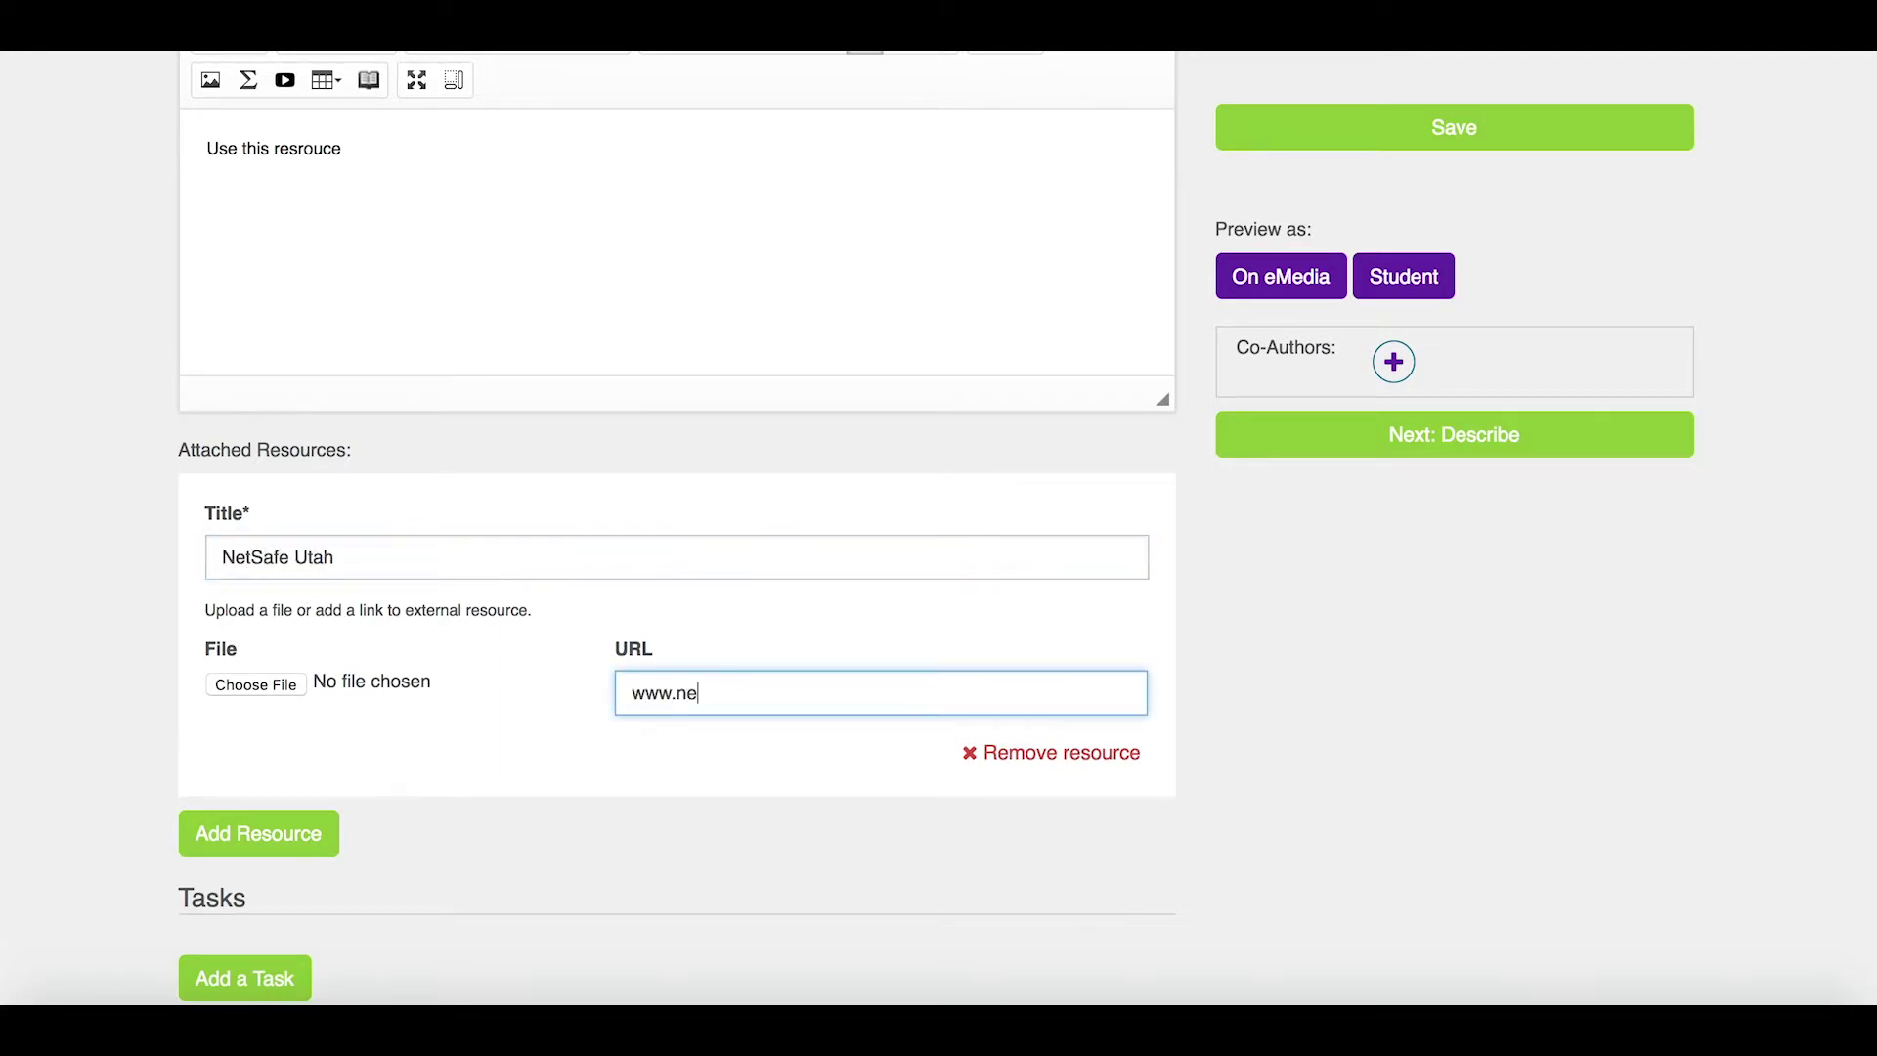
pyautogui.write('tsafeutah.org')
# Add two more blank resource entries to the lesson's attached resources
pyautogui.click(326, 834)
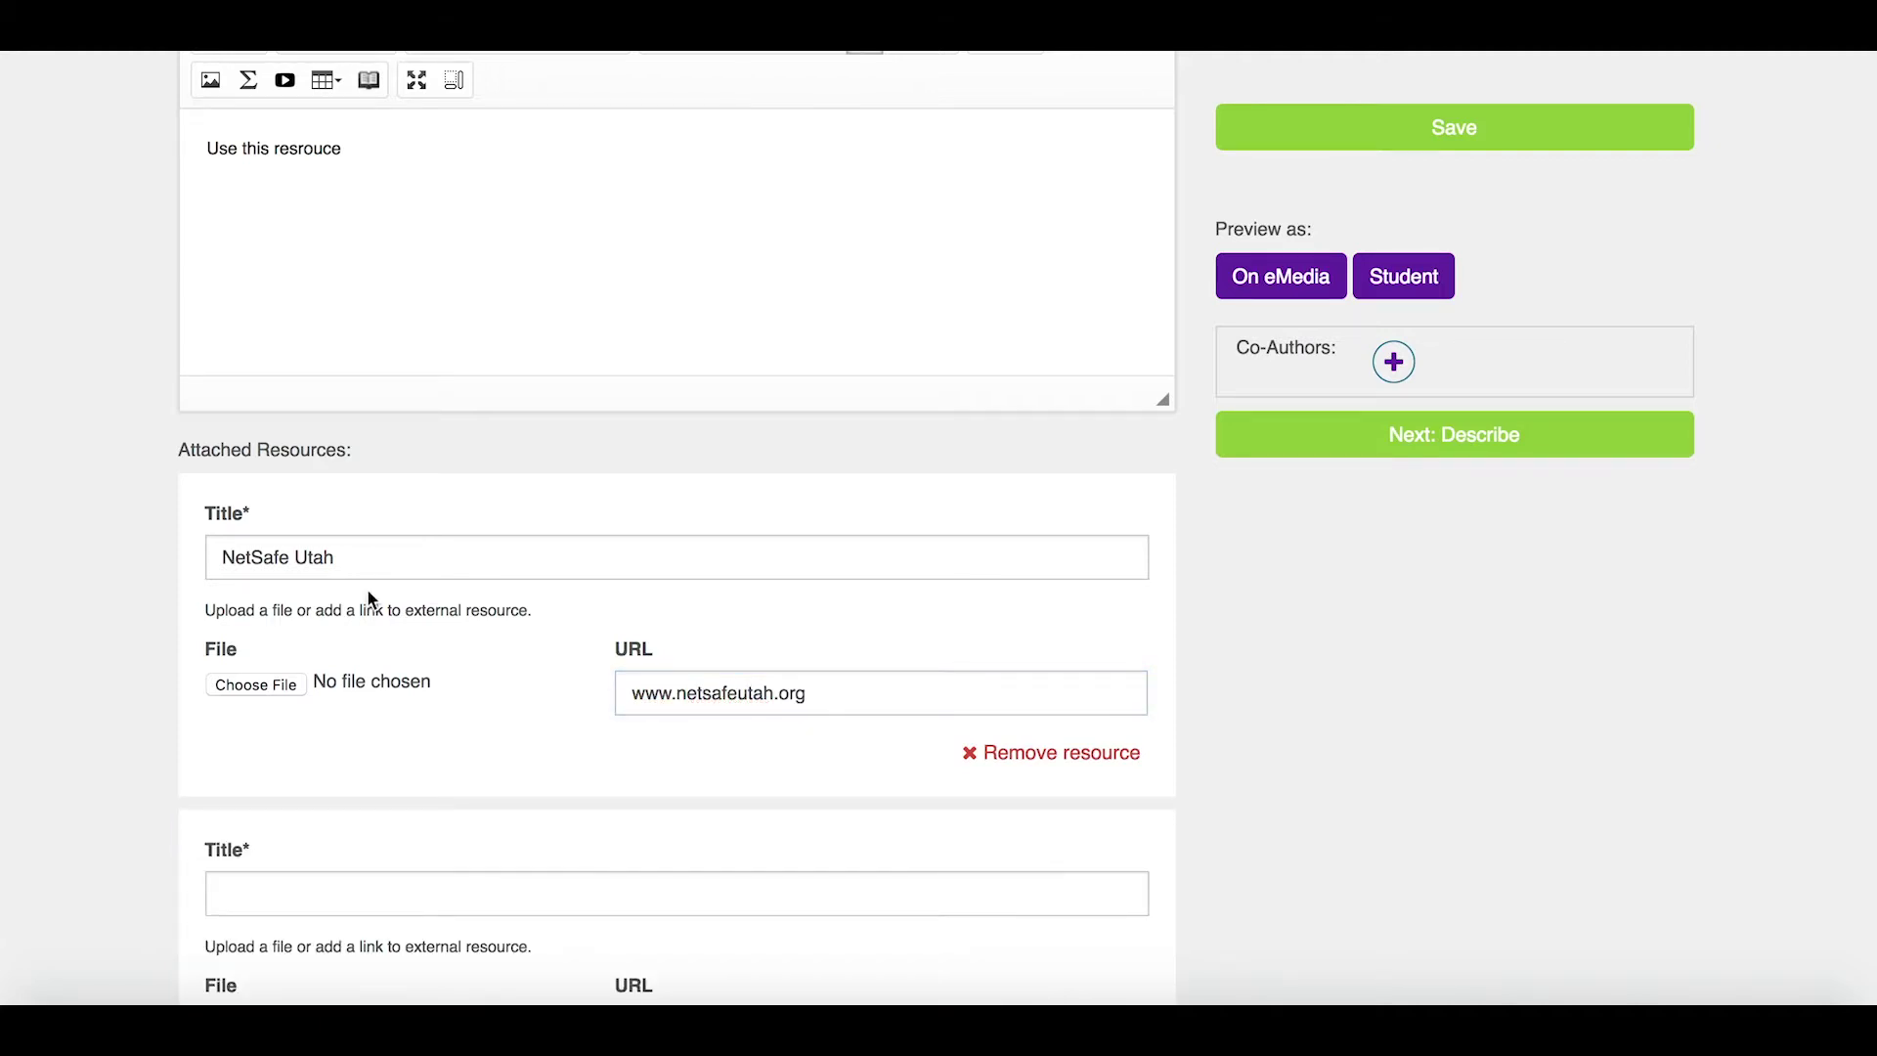
pyautogui.scroll(-5, 366, 589)
pyautogui.click(289, 600)
# Add a task to the lesson and name it "HEre is a task"
pyautogui.scroll(-4, 225, 824)
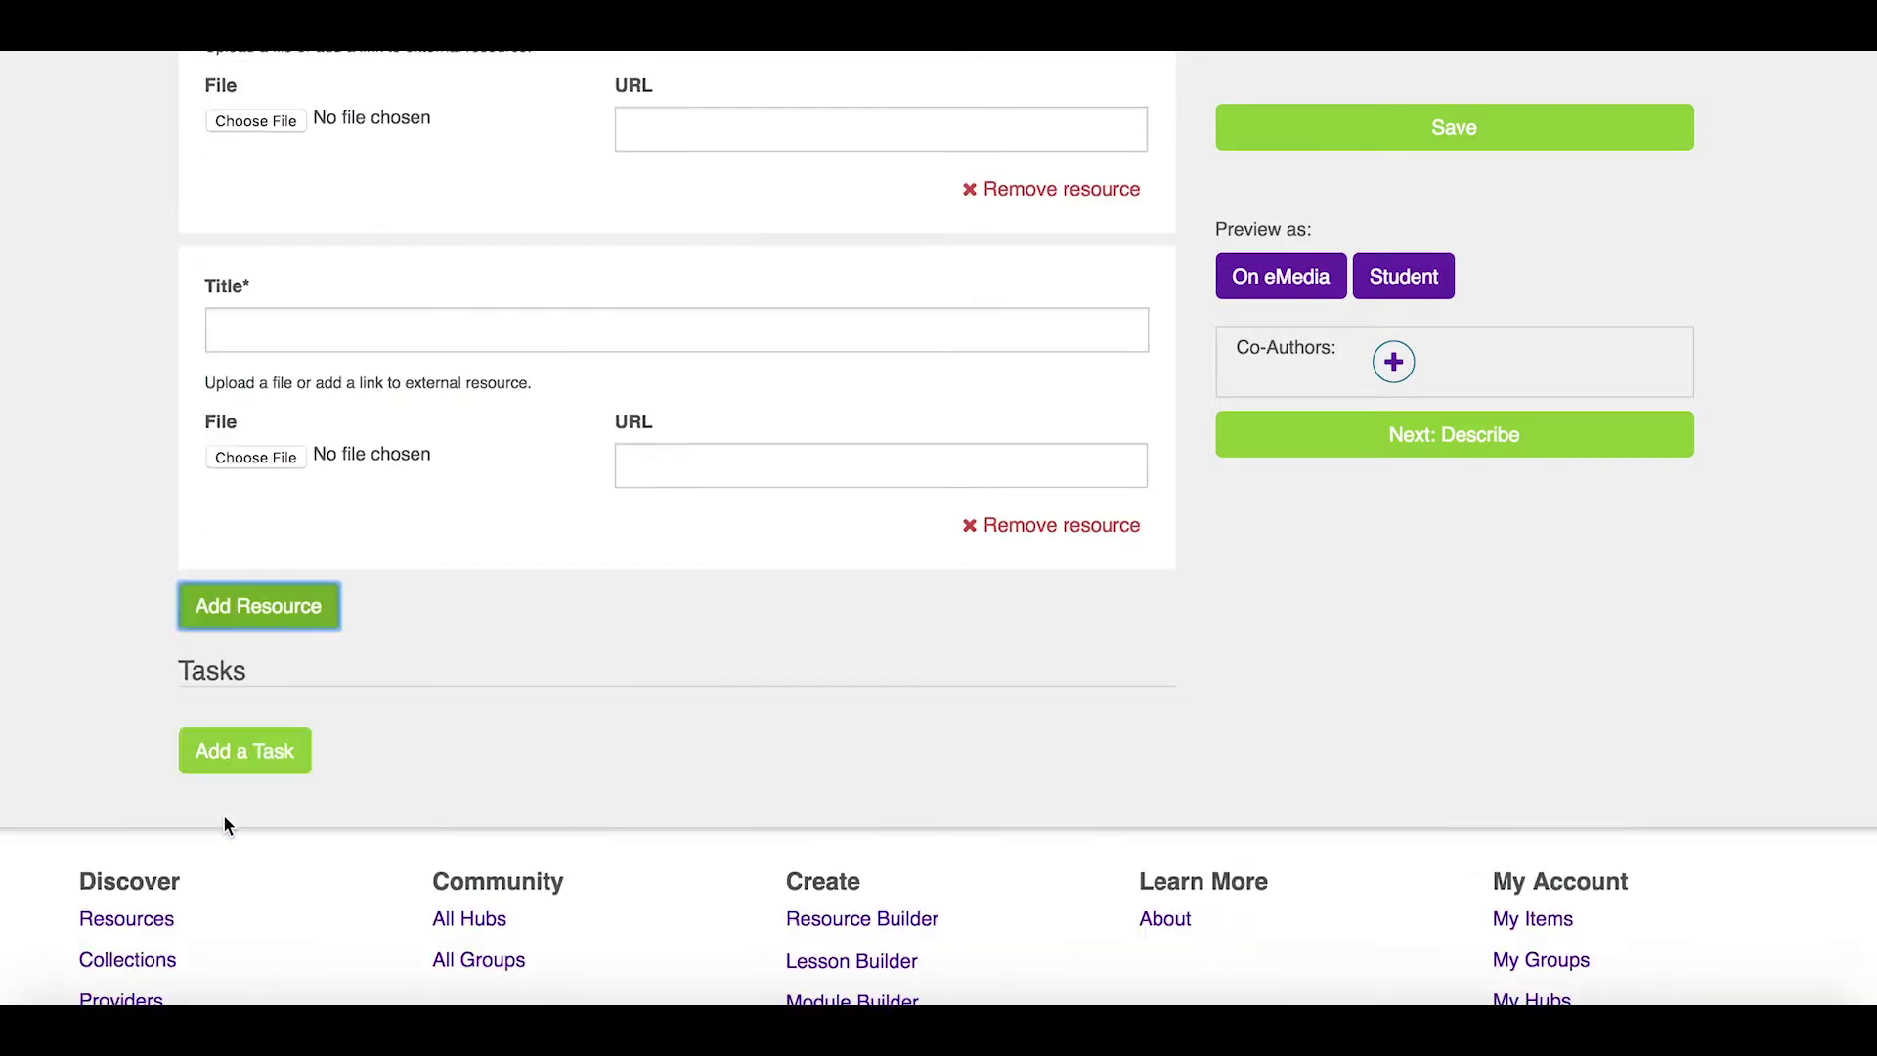
pyautogui.click(240, 698)
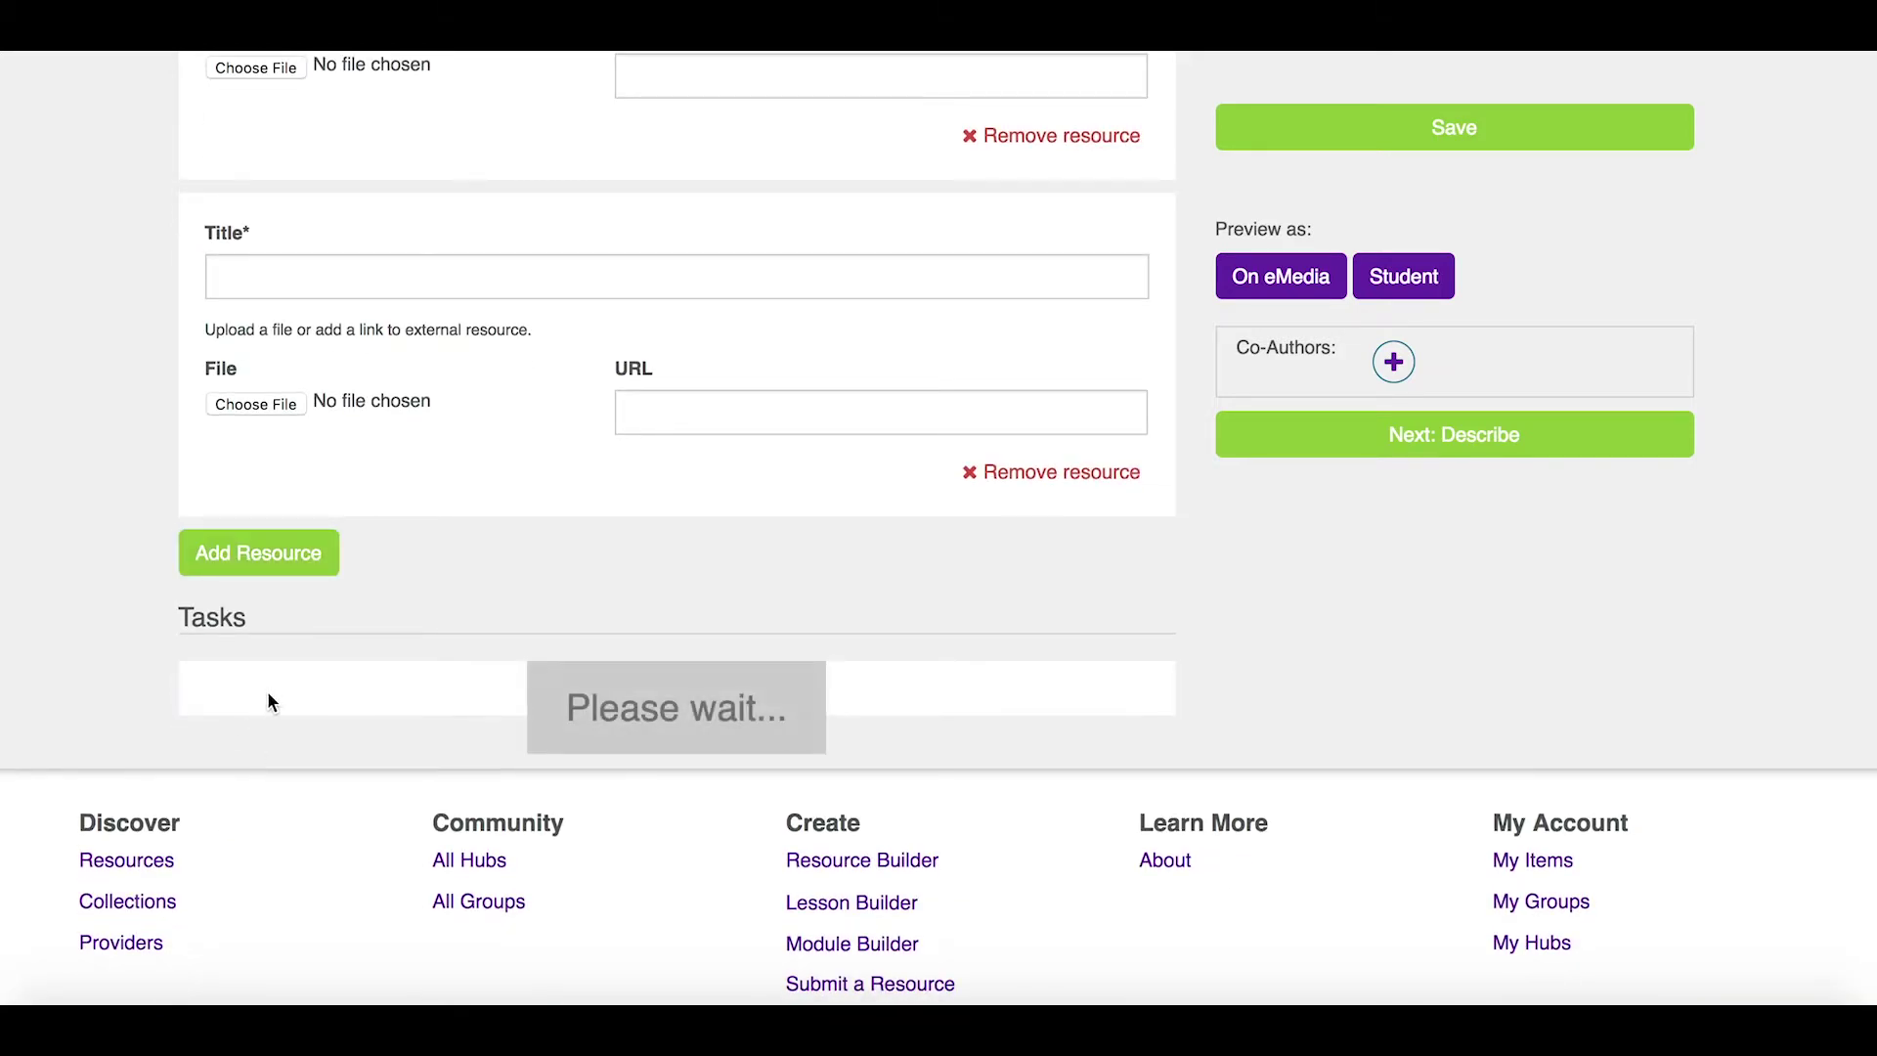
pyautogui.click(260, 746)
pyautogui.write('HE')
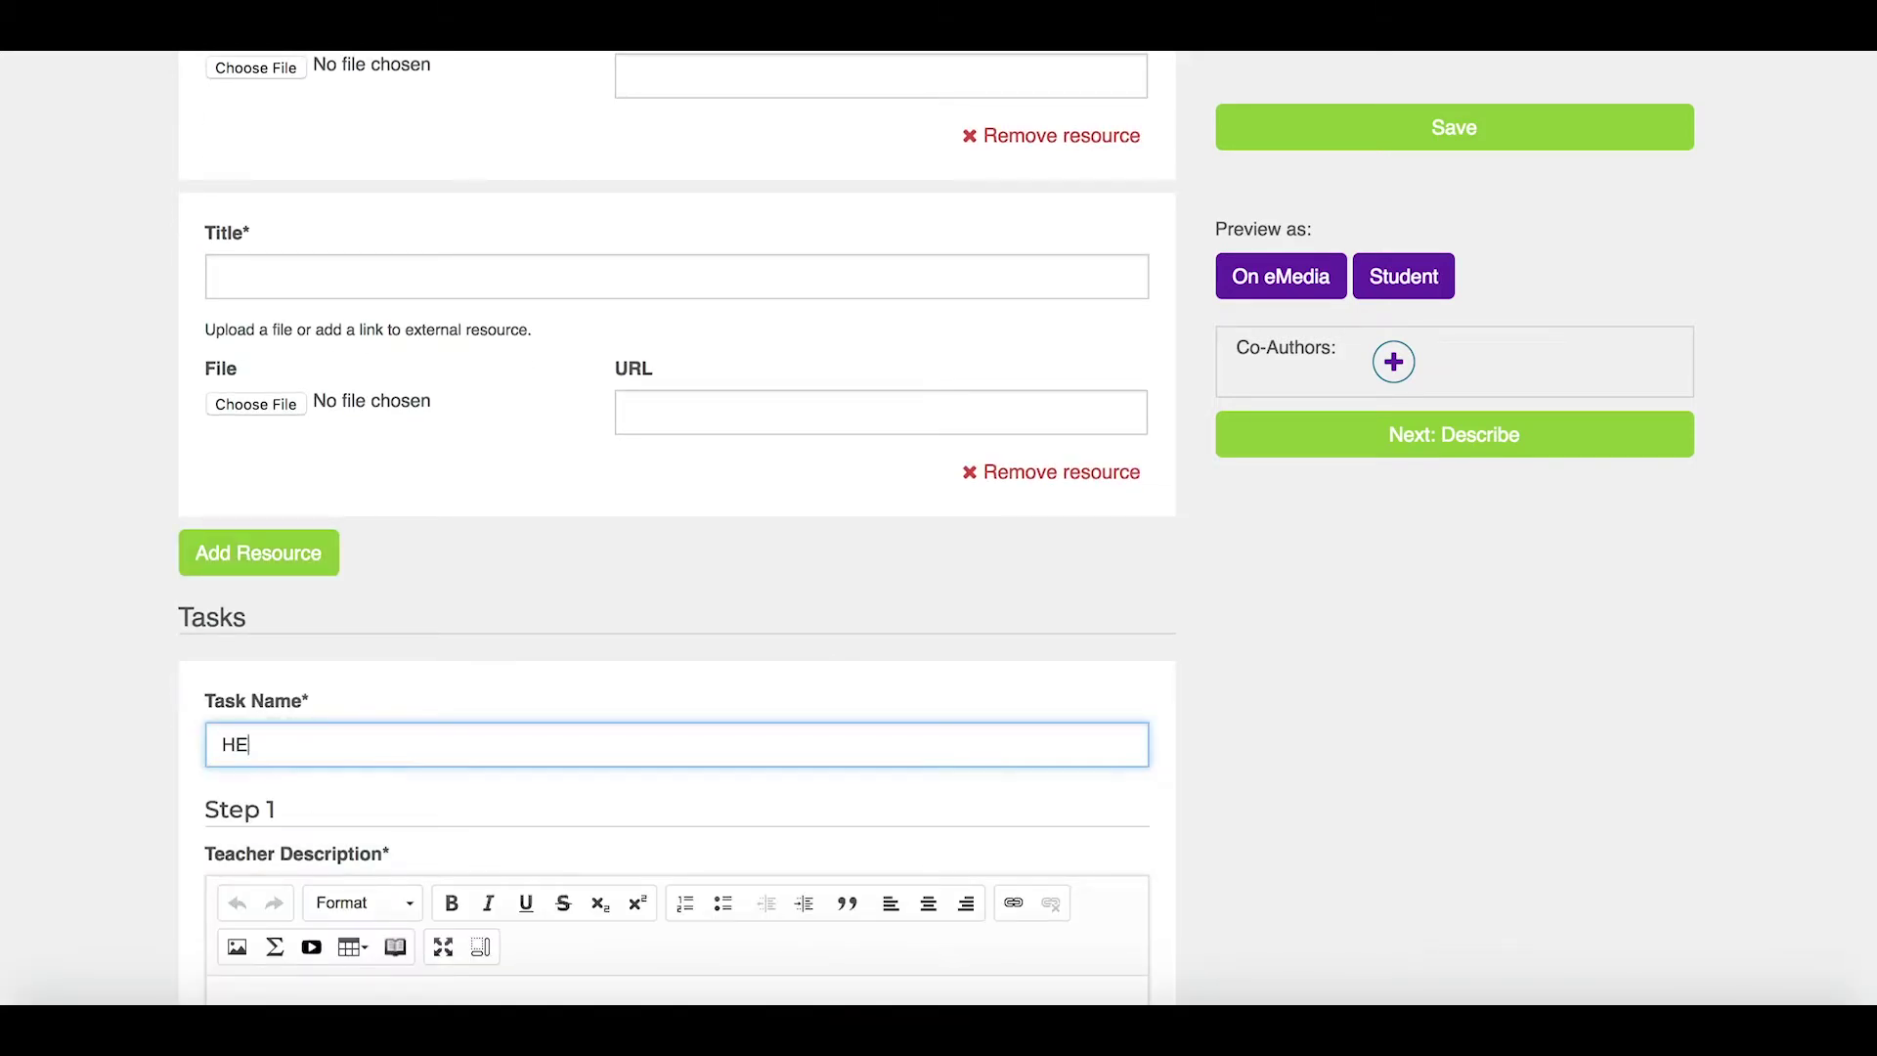
pyautogui.write('re is a task')
# Enter "student" as step 1's student content and "teacher" as its teacher description, and save the task
pyautogui.scroll(-5, 222, 695)
pyautogui.click(225, 691)
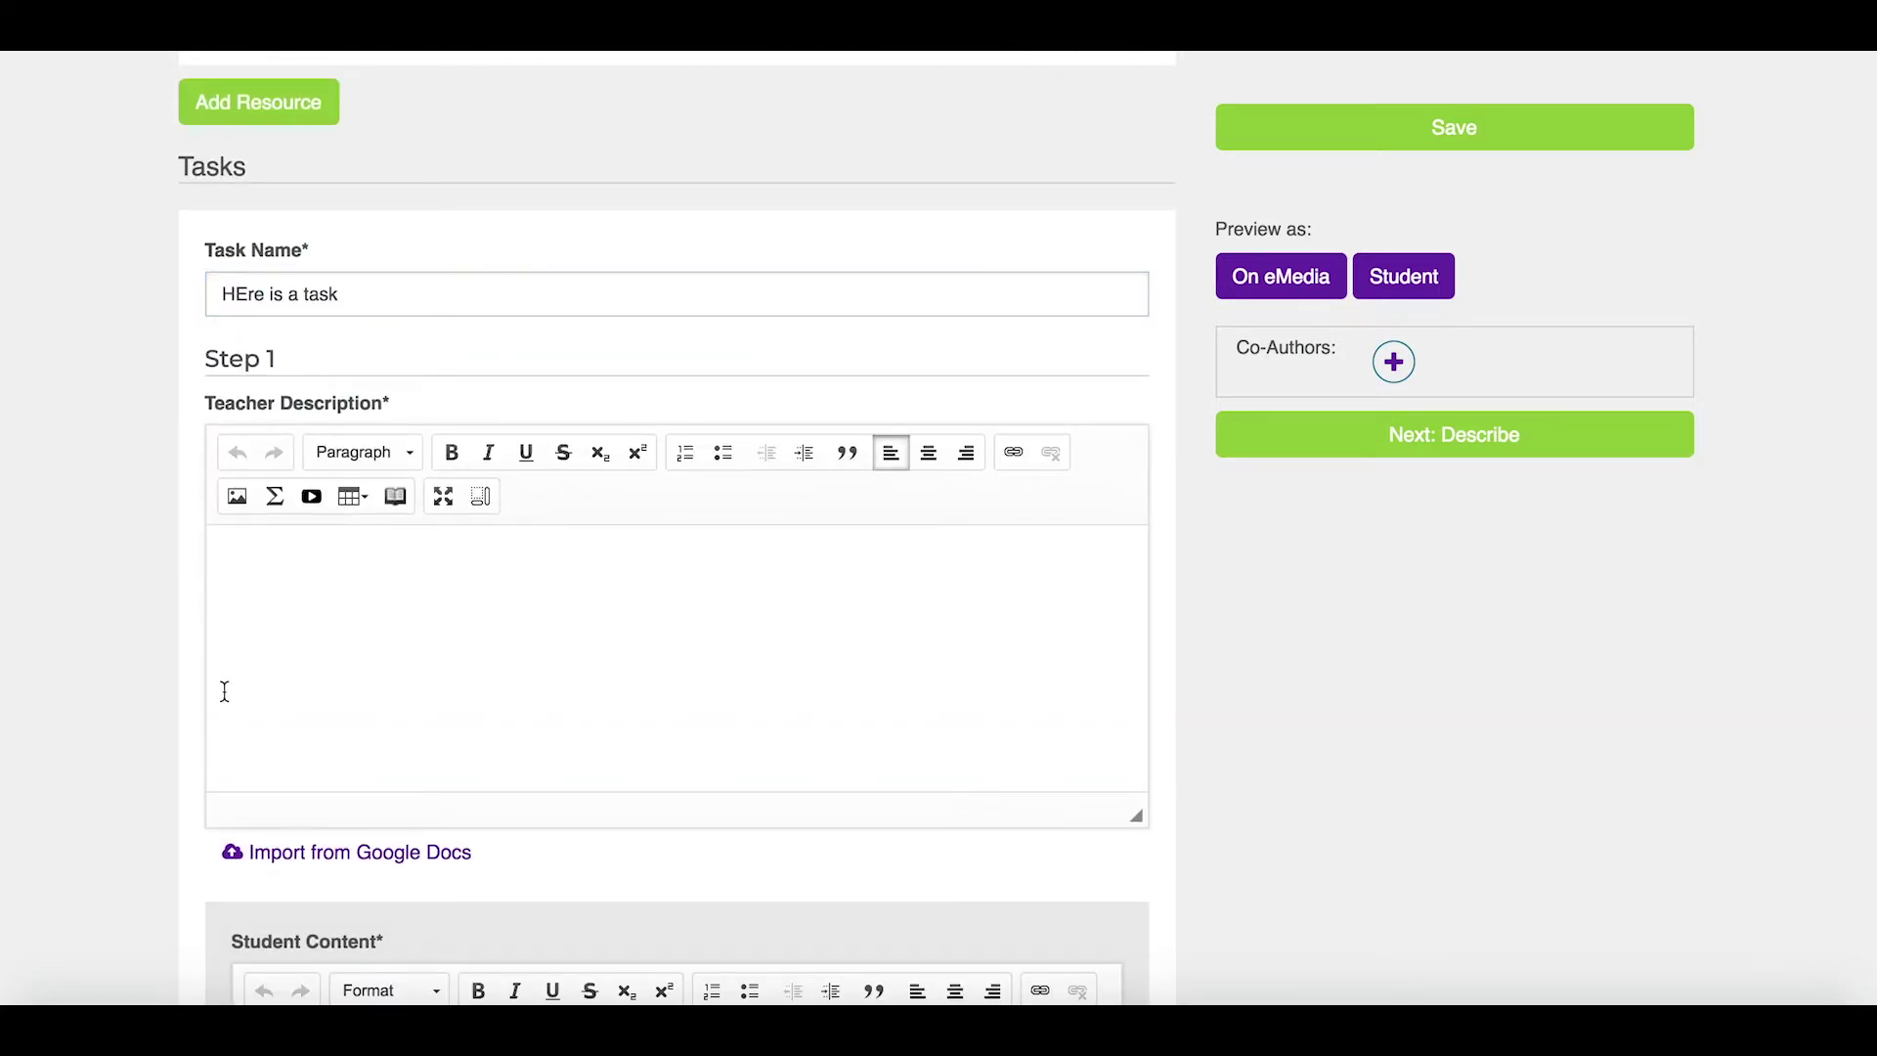
pyautogui.scroll(-4, 224, 691)
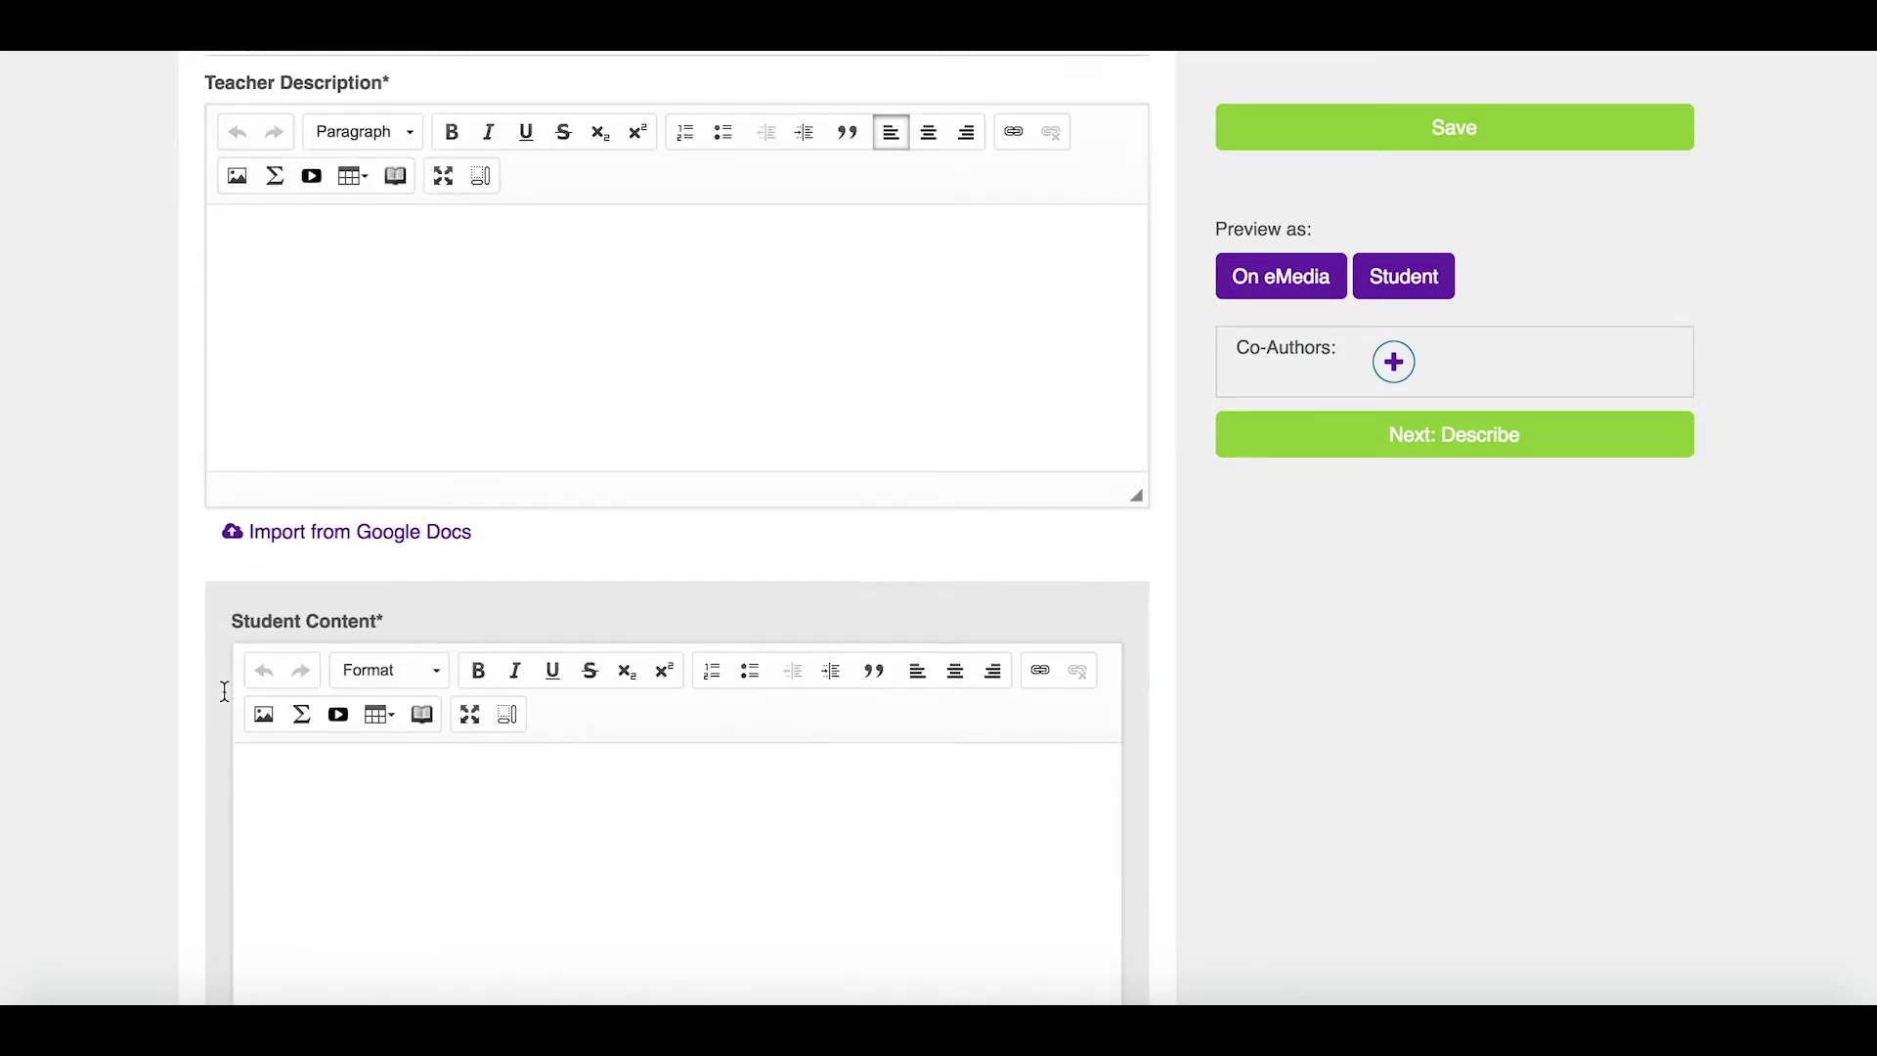
pyautogui.scroll(-8, 485, 870)
pyautogui.scroll(8, 486, 870)
pyautogui.click(485, 875)
pyautogui.write('st')
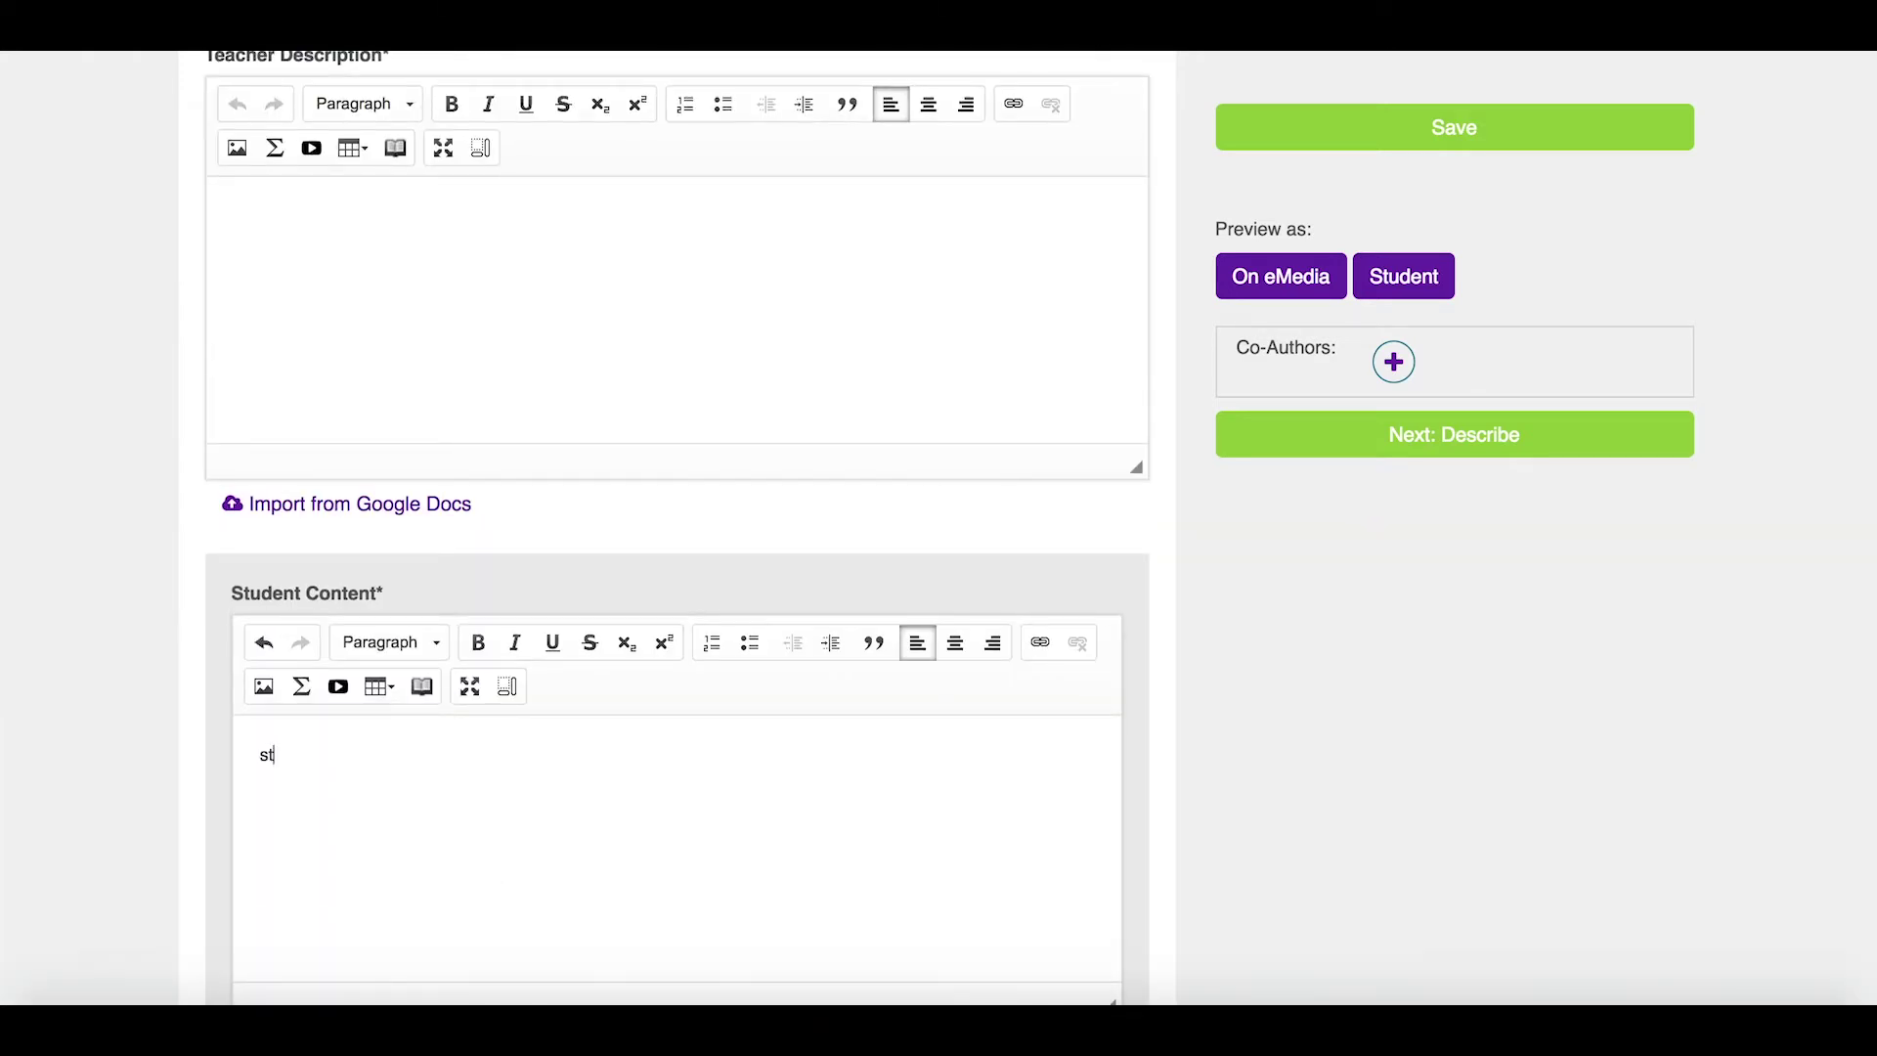
pyautogui.write('udent')
pyautogui.click(471, 286)
pyautogui.write('teacher')
pyautogui.scroll(-7, 876, 469)
pyautogui.click(1110, 557)
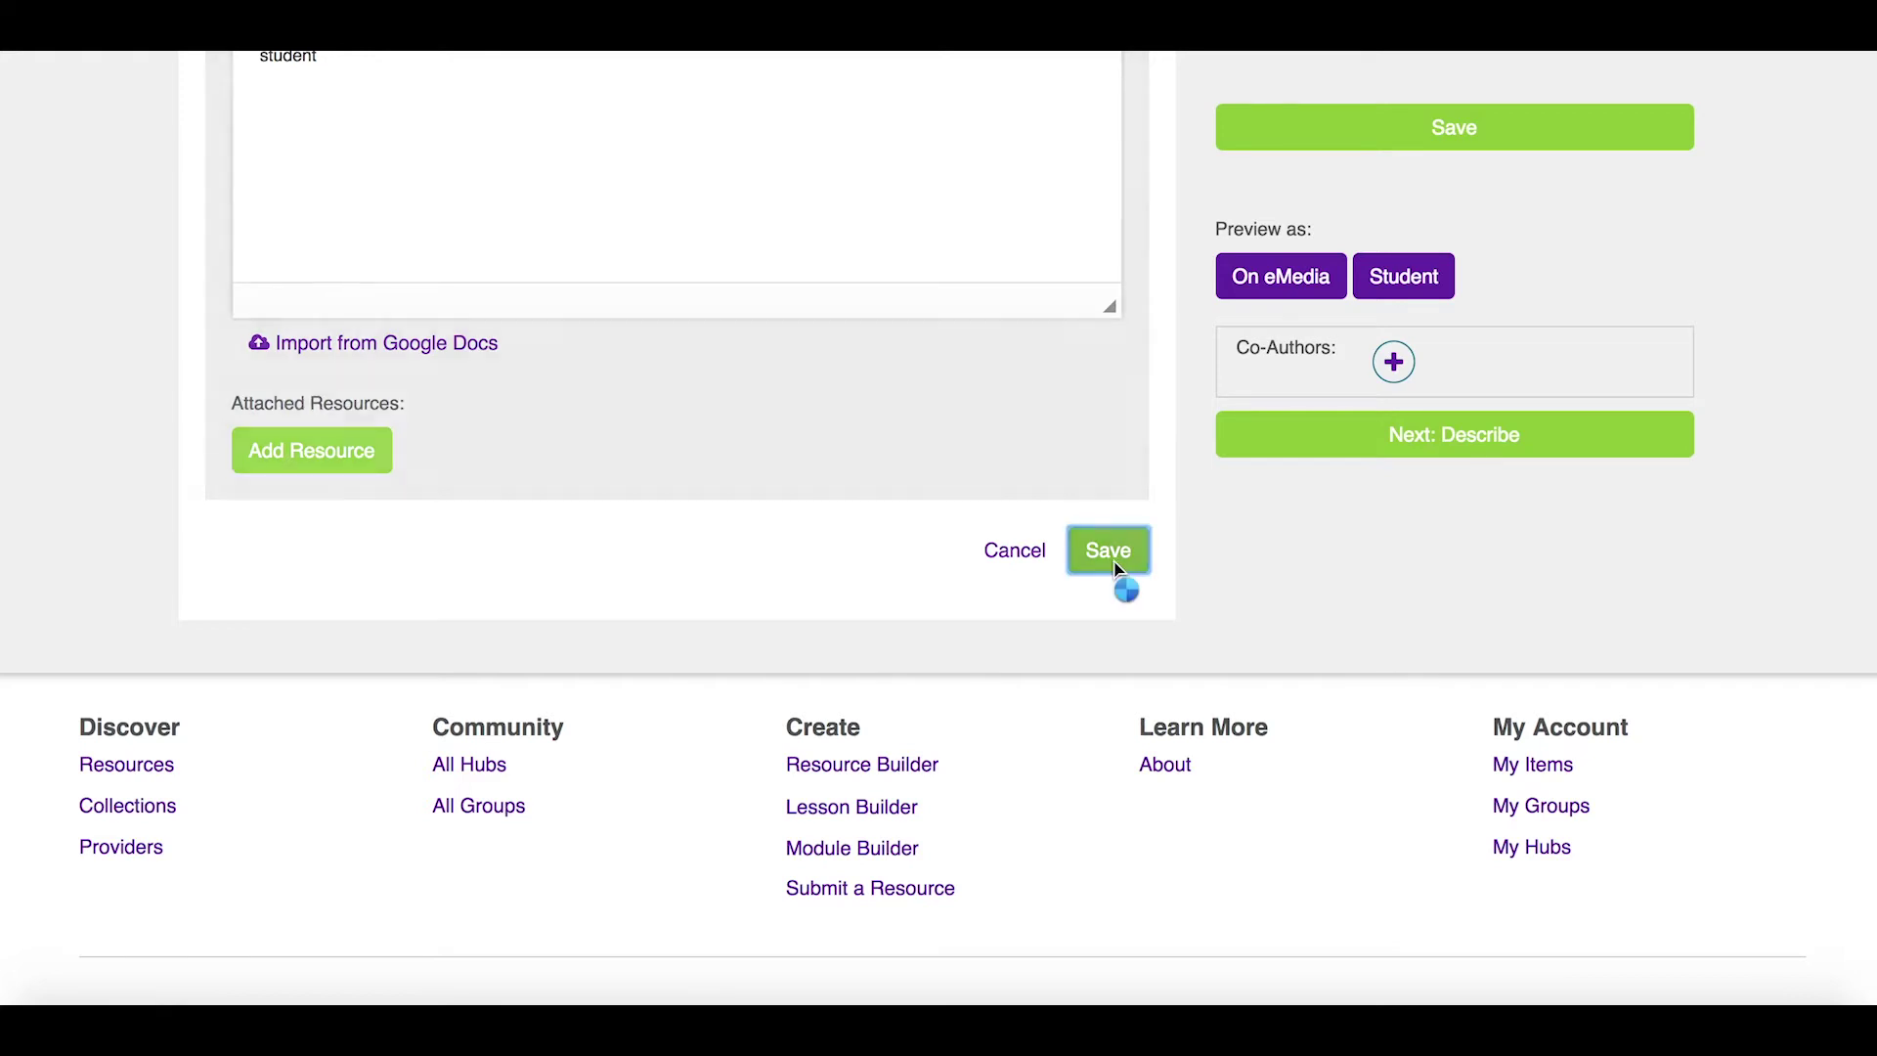
# Preview the lesson plan as a student
pyautogui.scroll(10, 1117, 571)
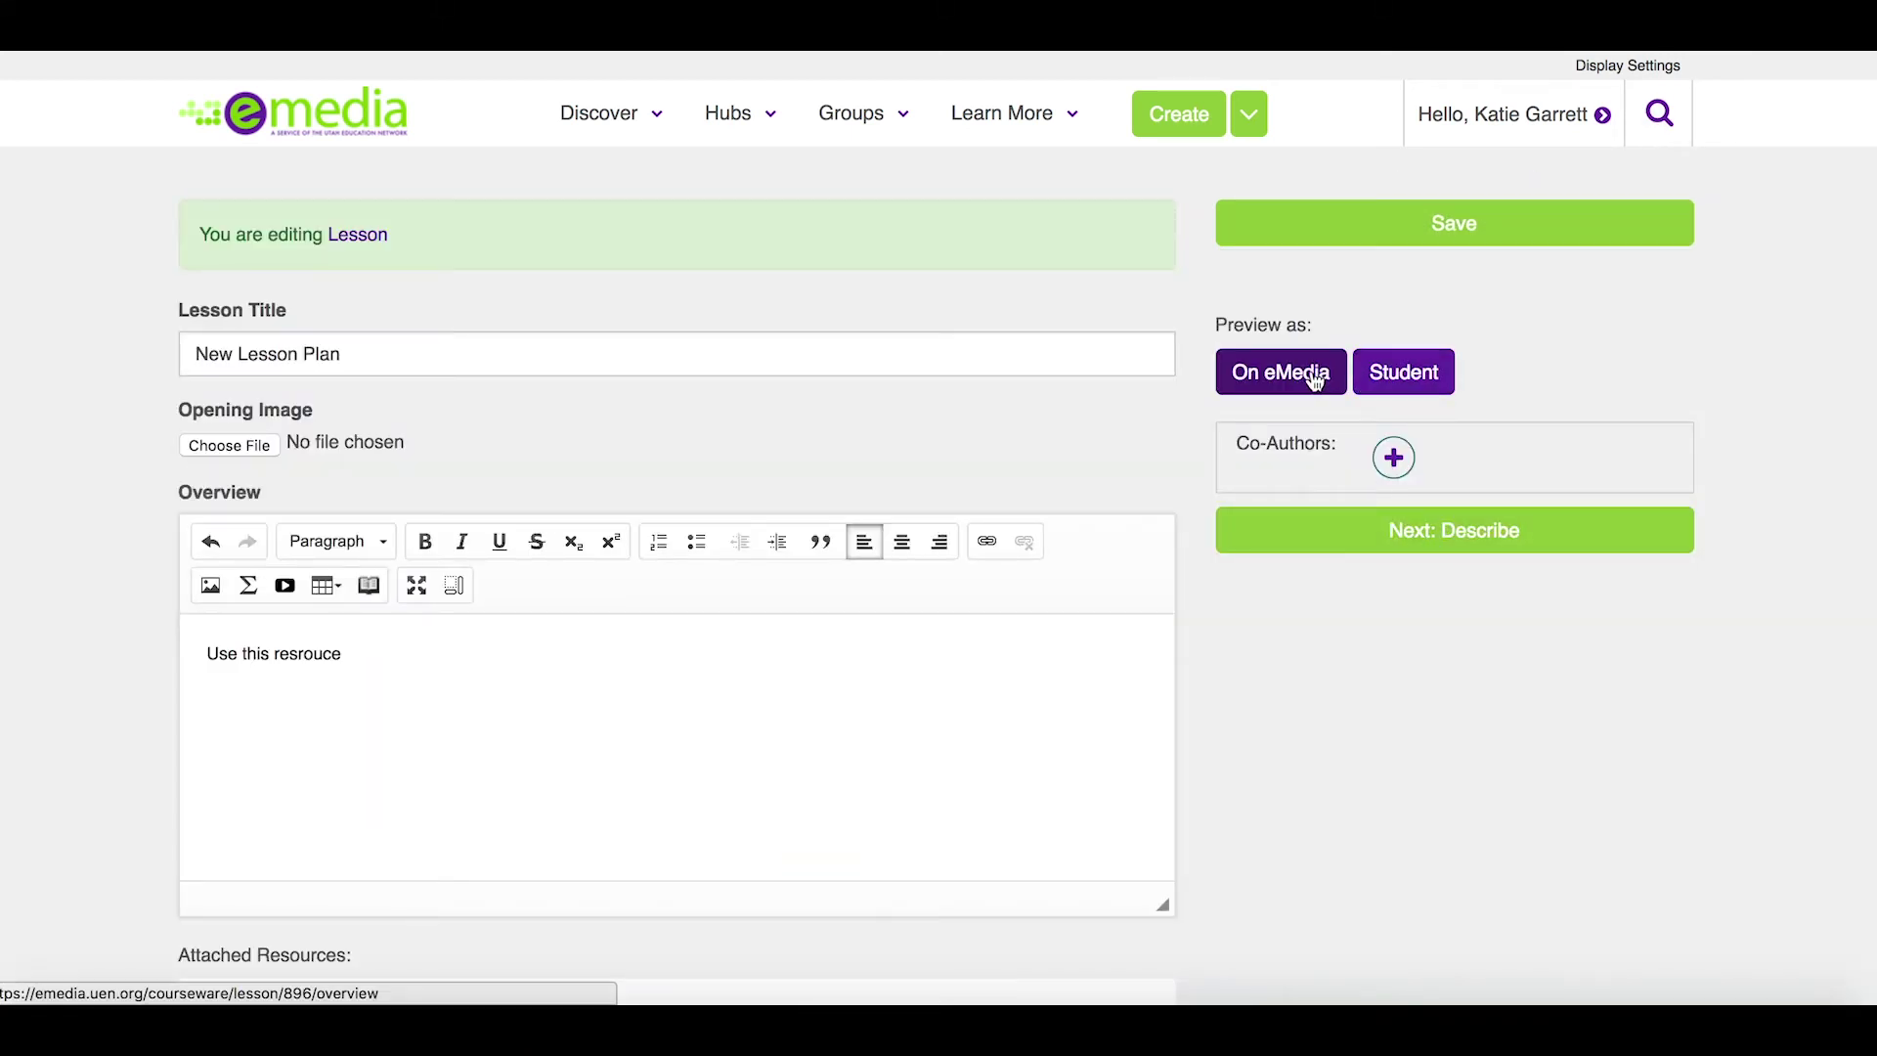
pyautogui.click(1405, 373)
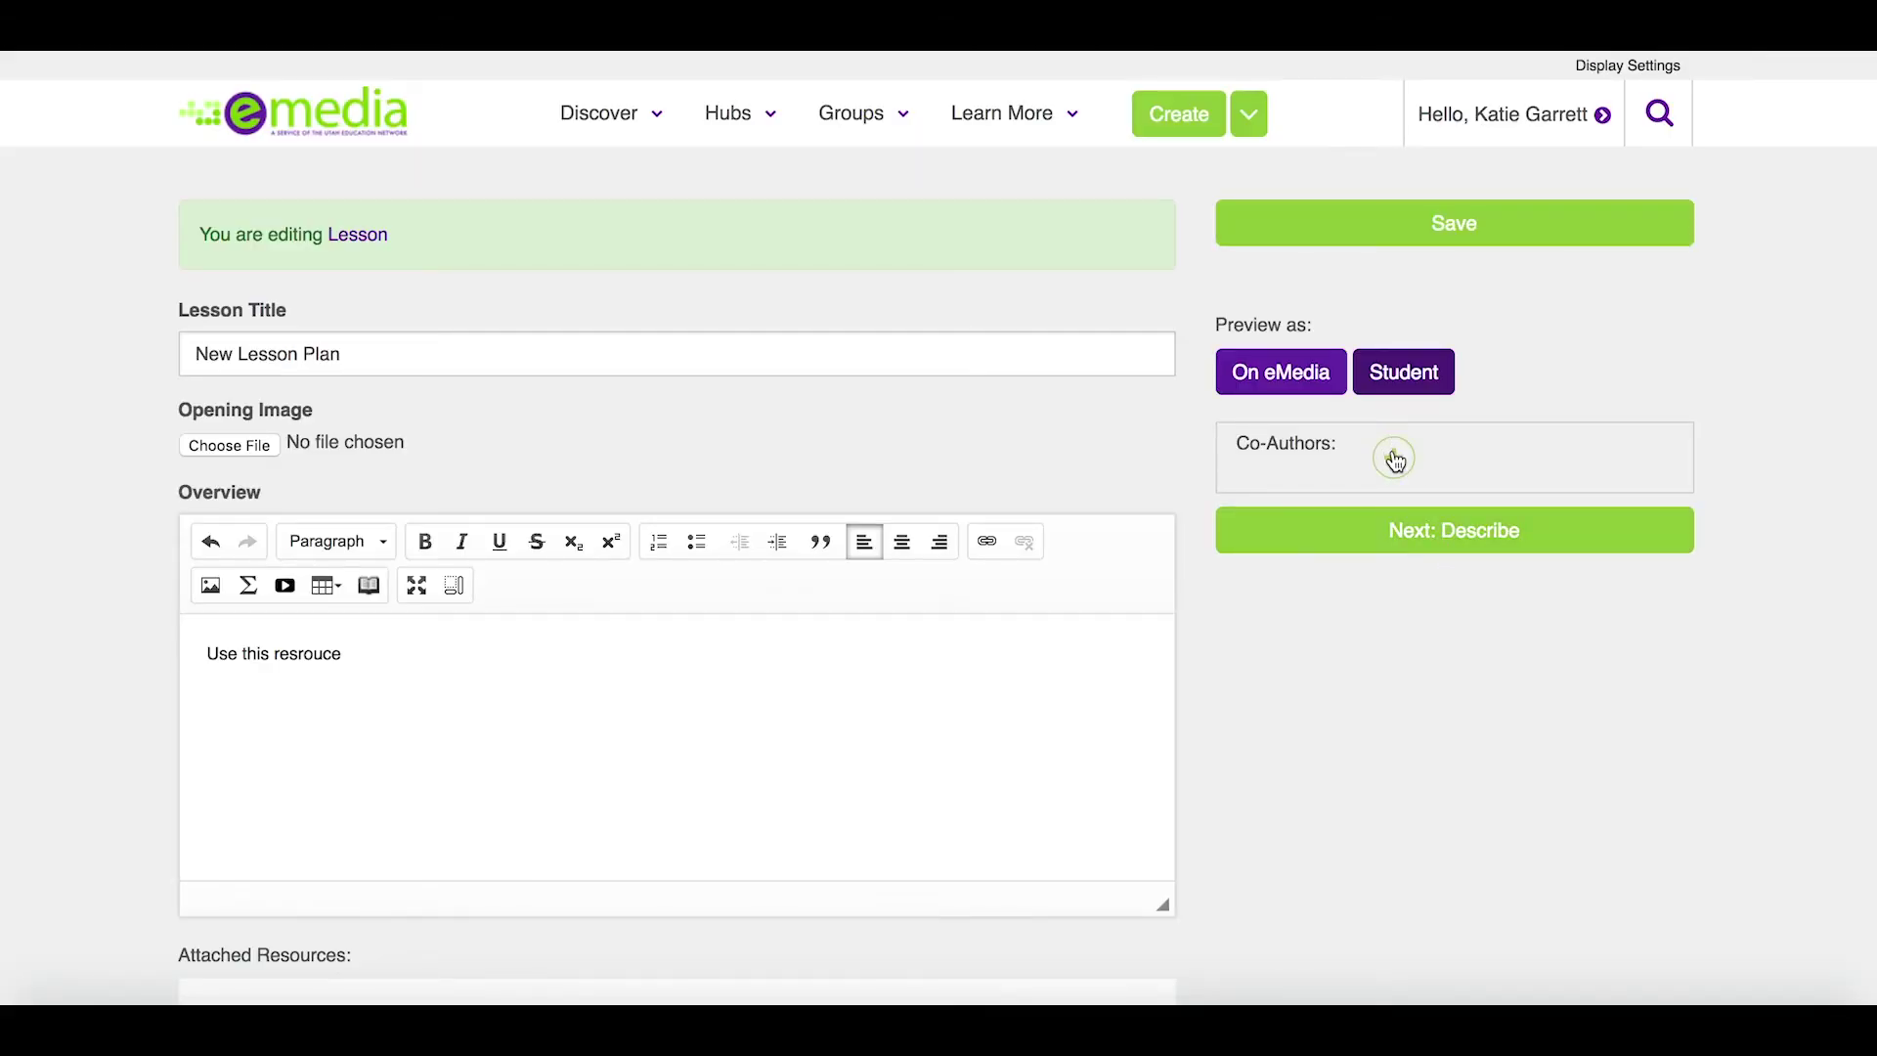
# Proceed to the lesson's description and set the grade to Grade 1, the subject to Dance and the media format to Interactive
pyautogui.click(1395, 532)
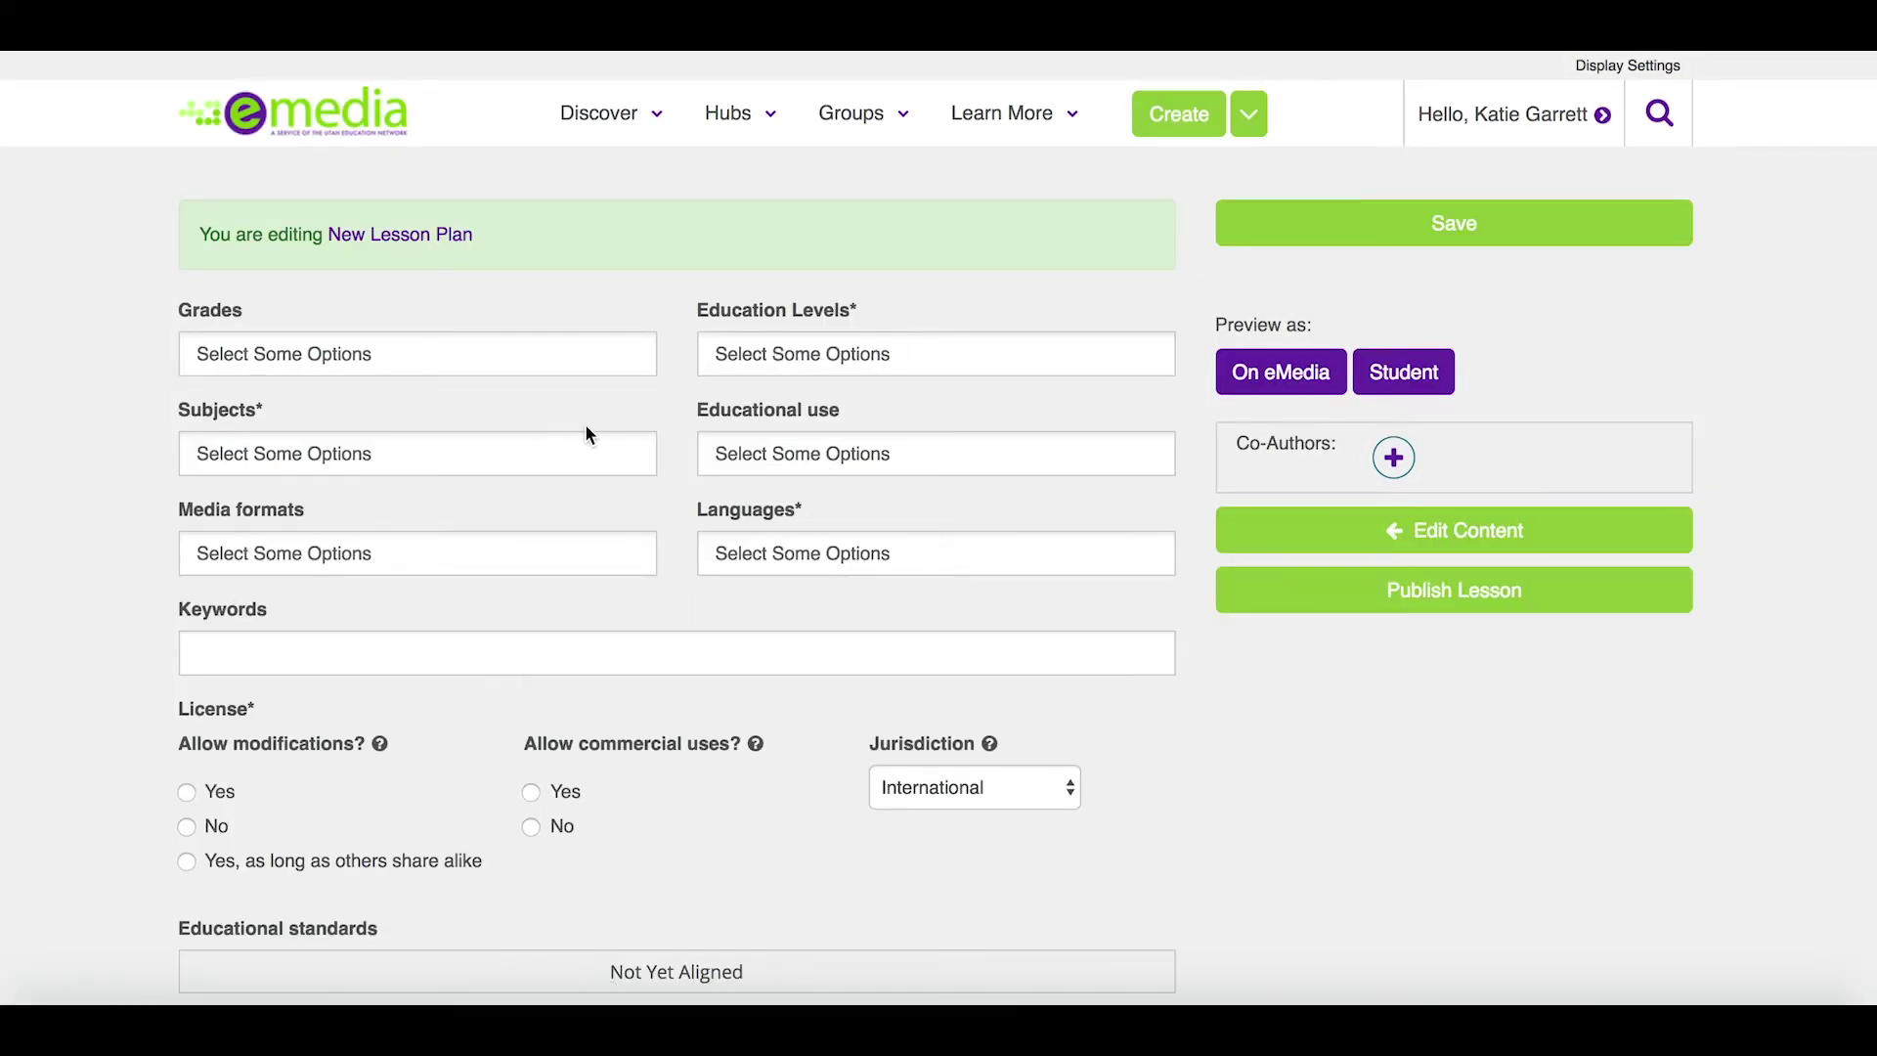
pyautogui.click(381, 354)
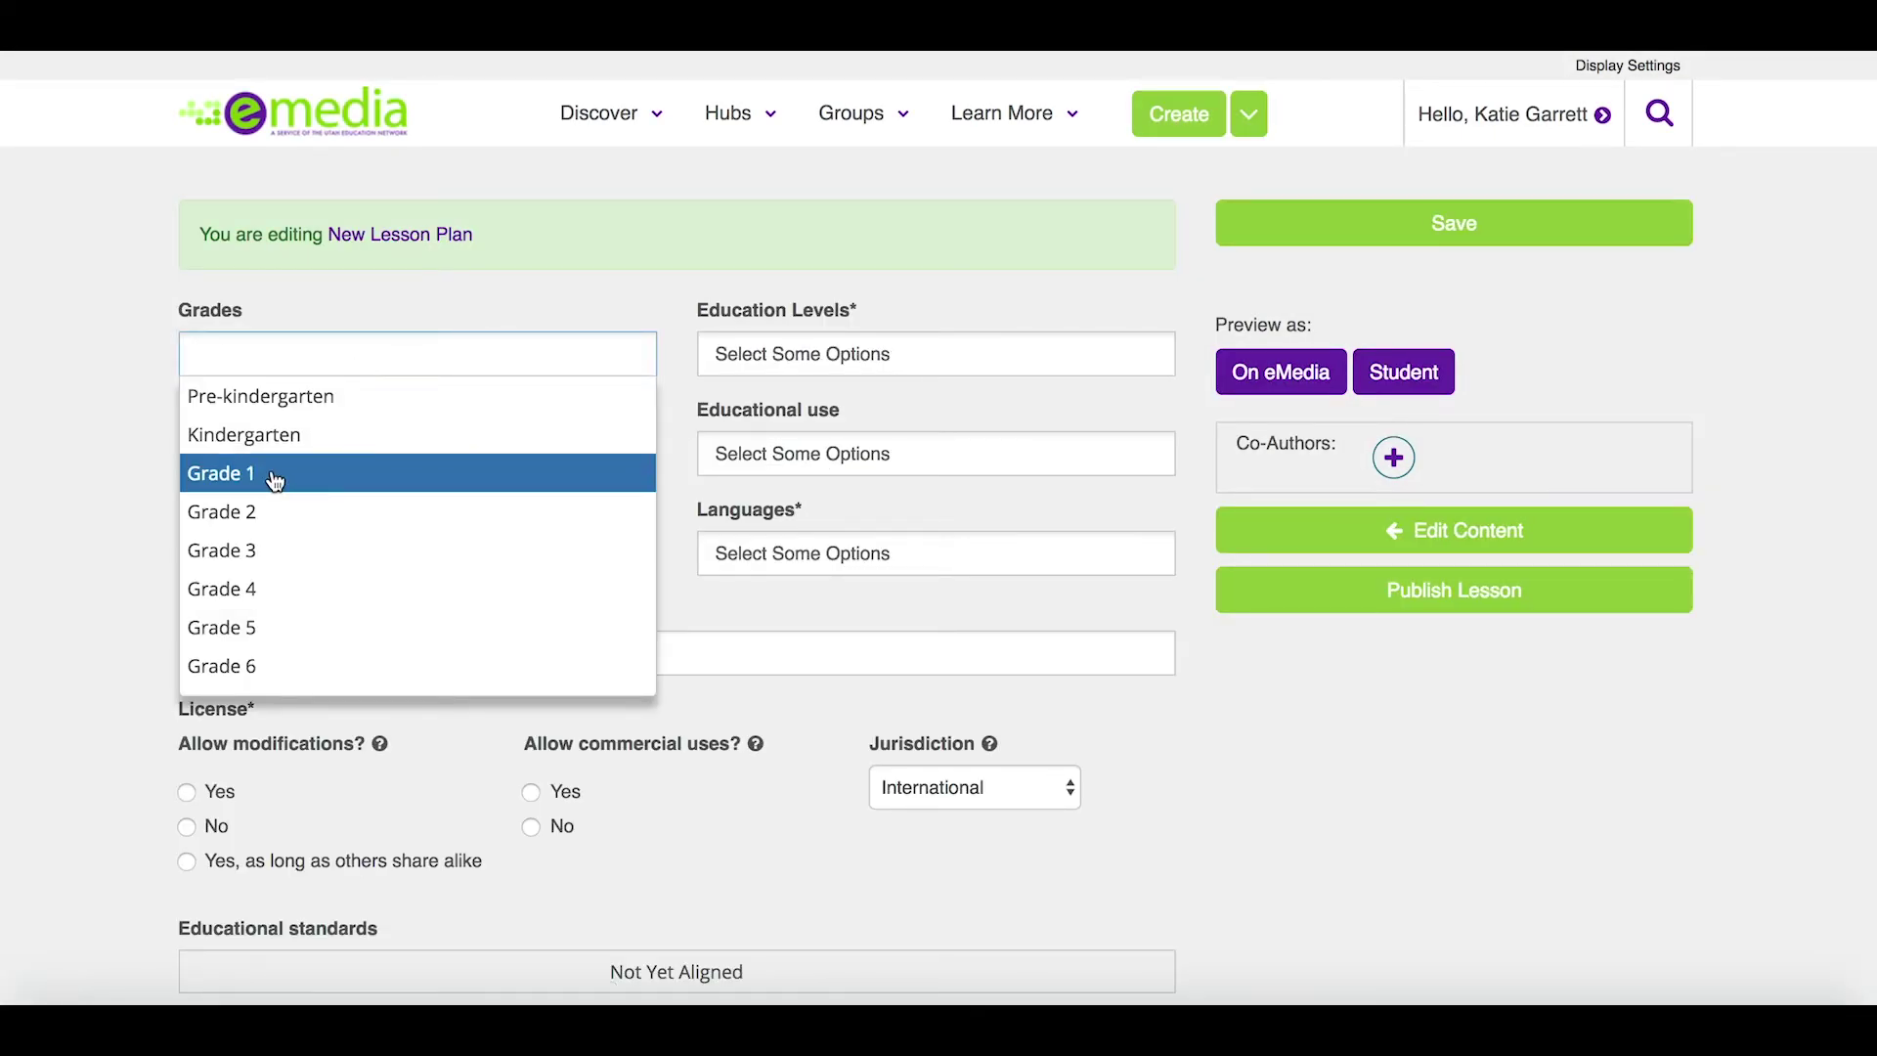
pyautogui.click(274, 476)
pyautogui.click(283, 455)
pyautogui.click(273, 577)
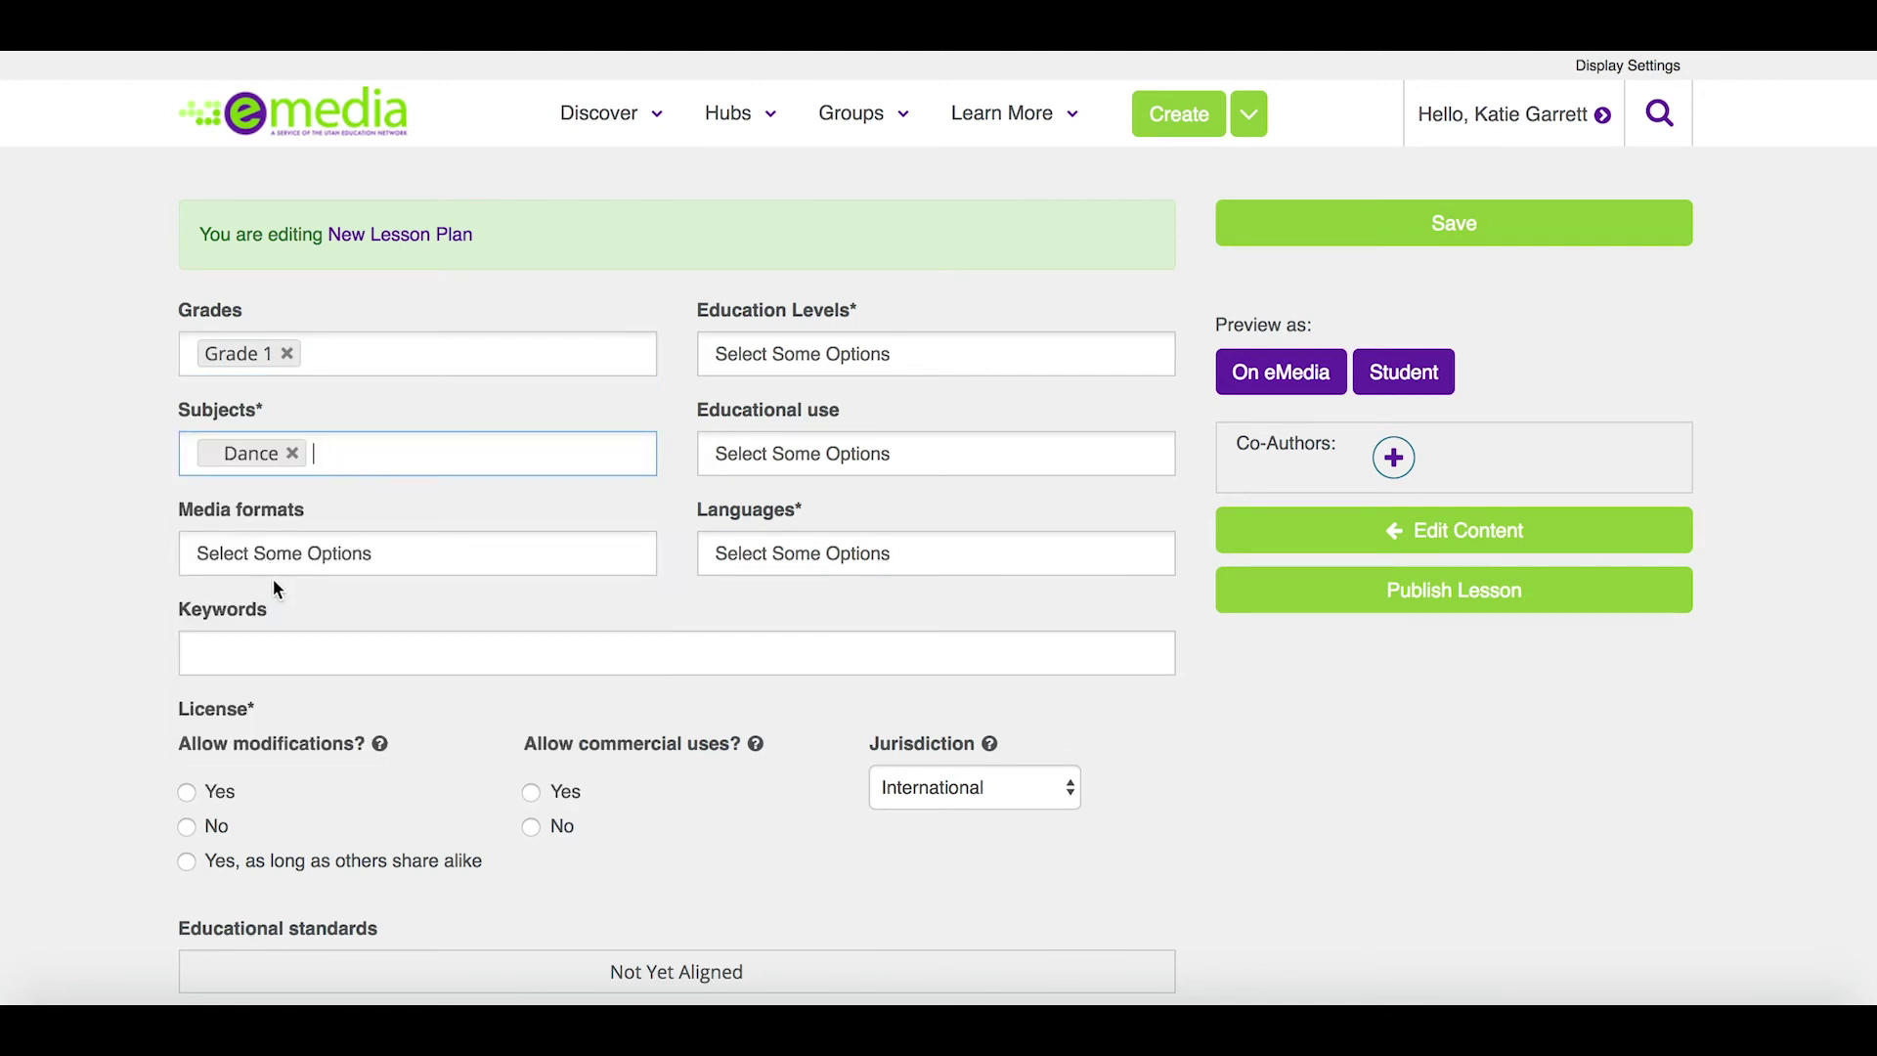
pyautogui.click(273, 555)
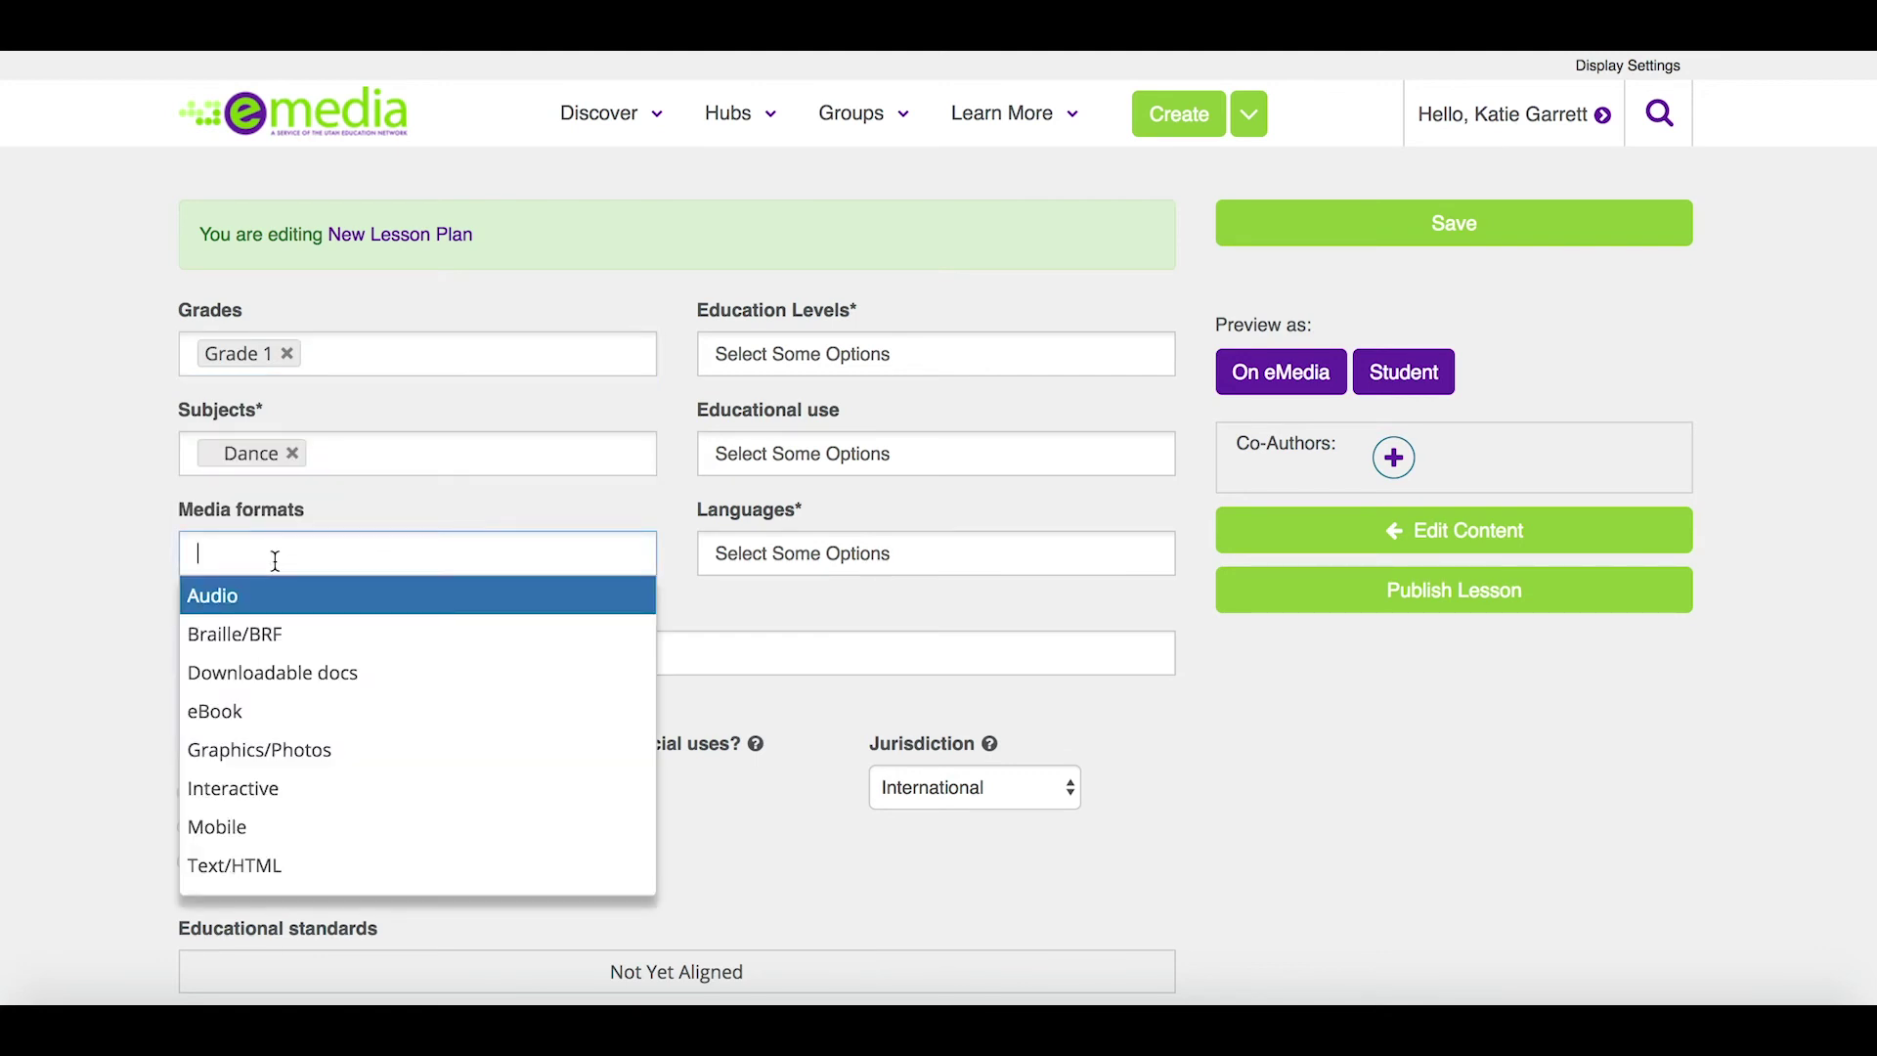
pyautogui.click(236, 803)
# Add the keyword "Lesson Builder" and publish the lesson
pyautogui.click(244, 656)
pyautogui.write('les')
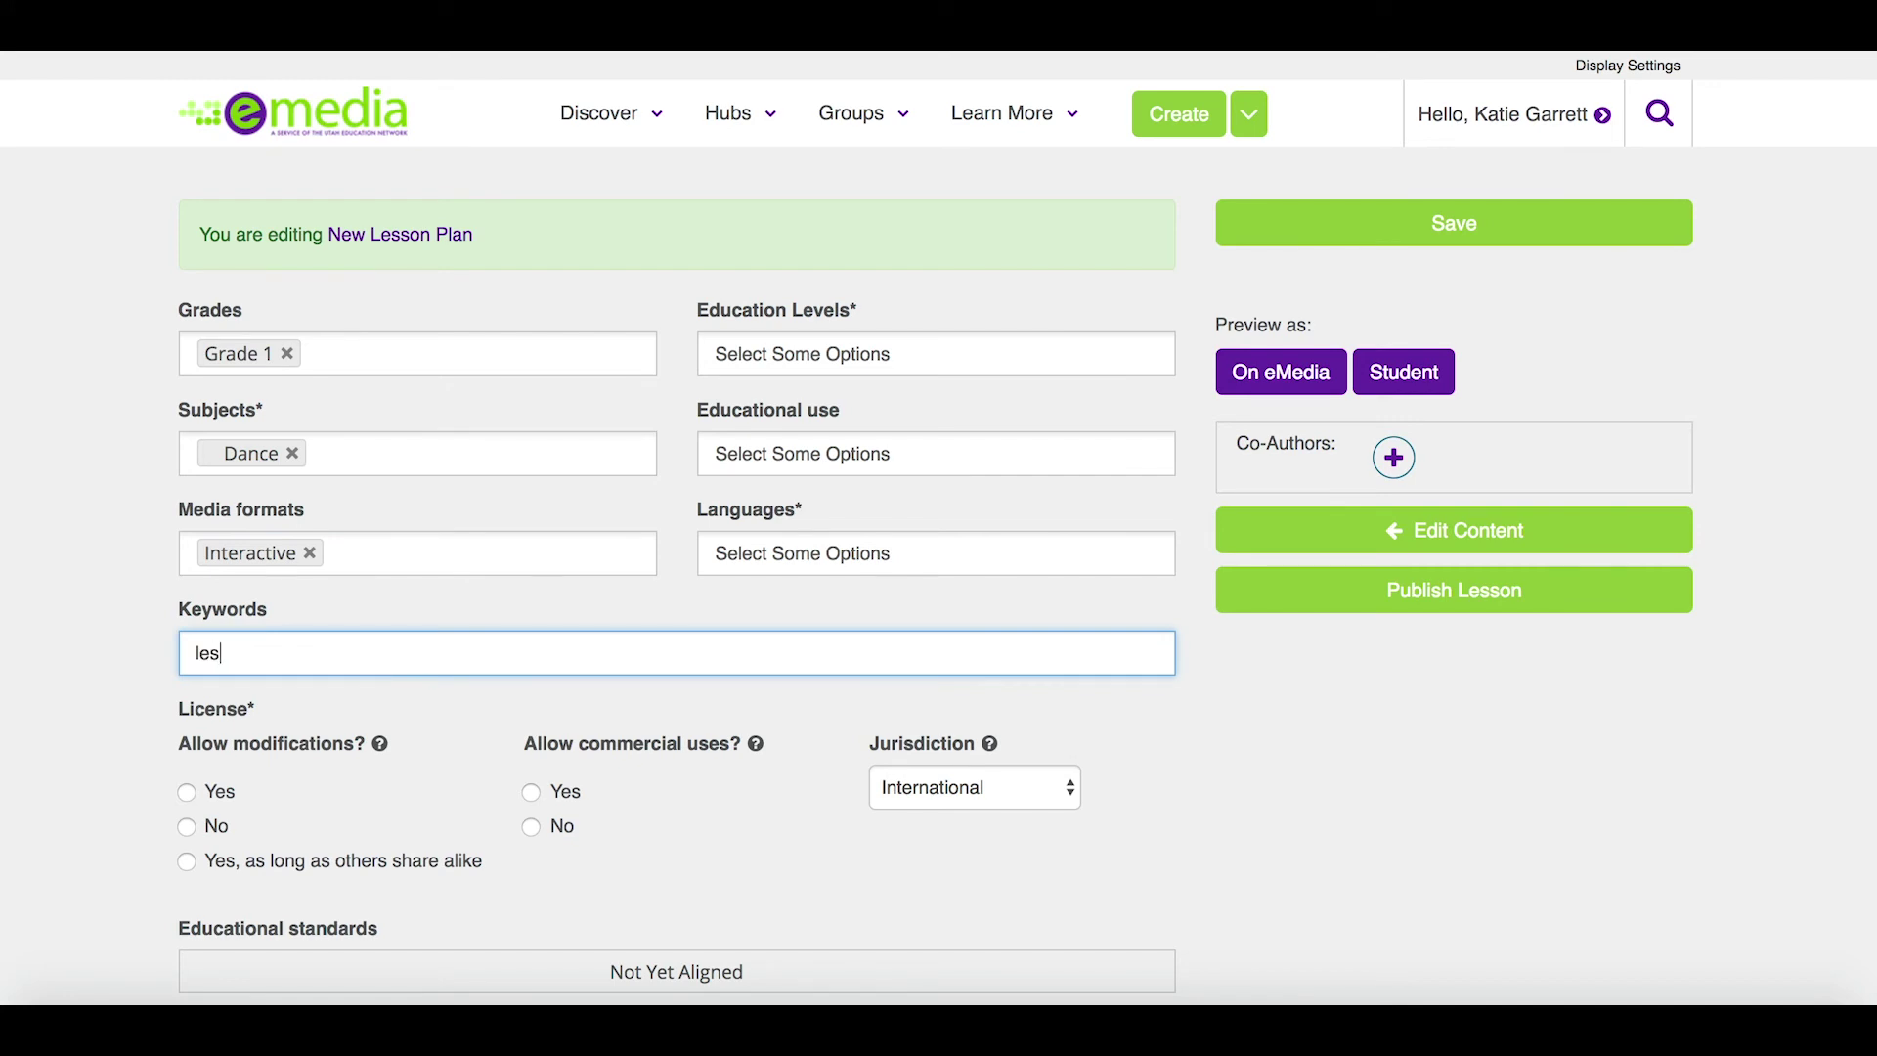
pyautogui.write('son Builder')
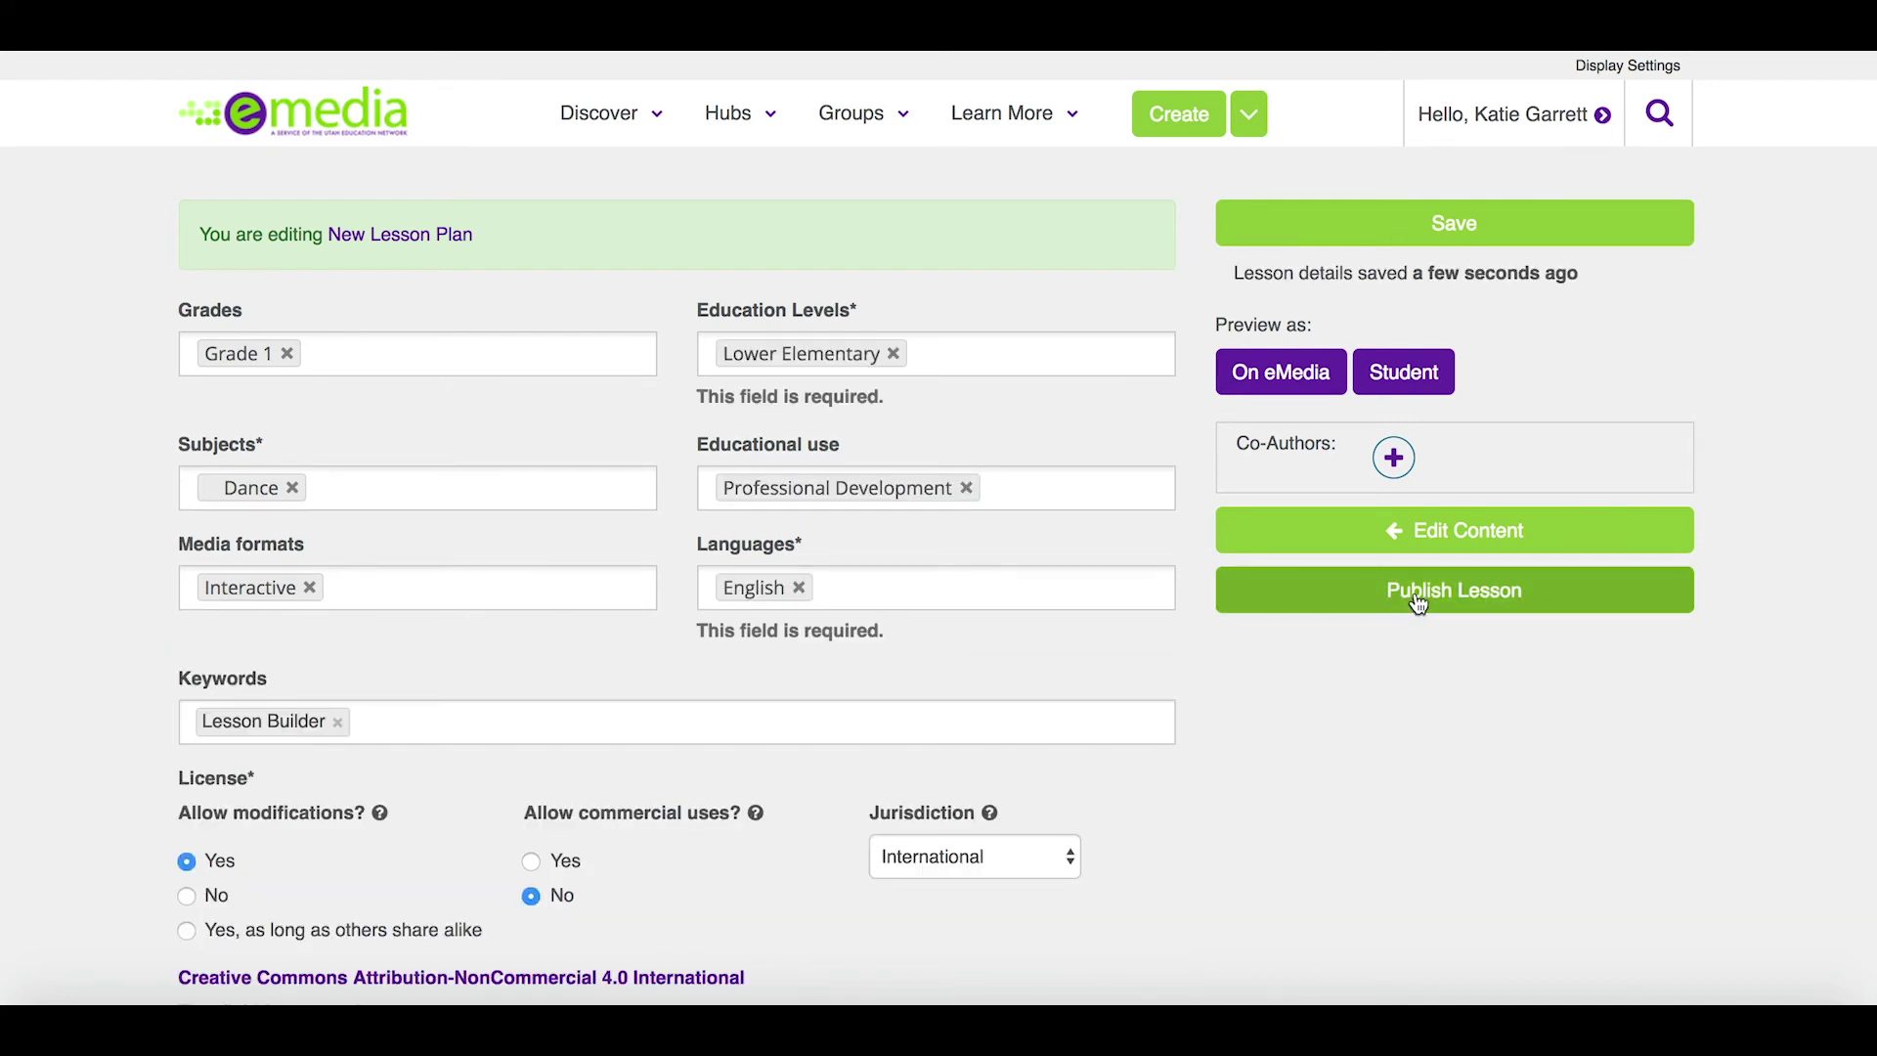
pyautogui.click(1419, 605)
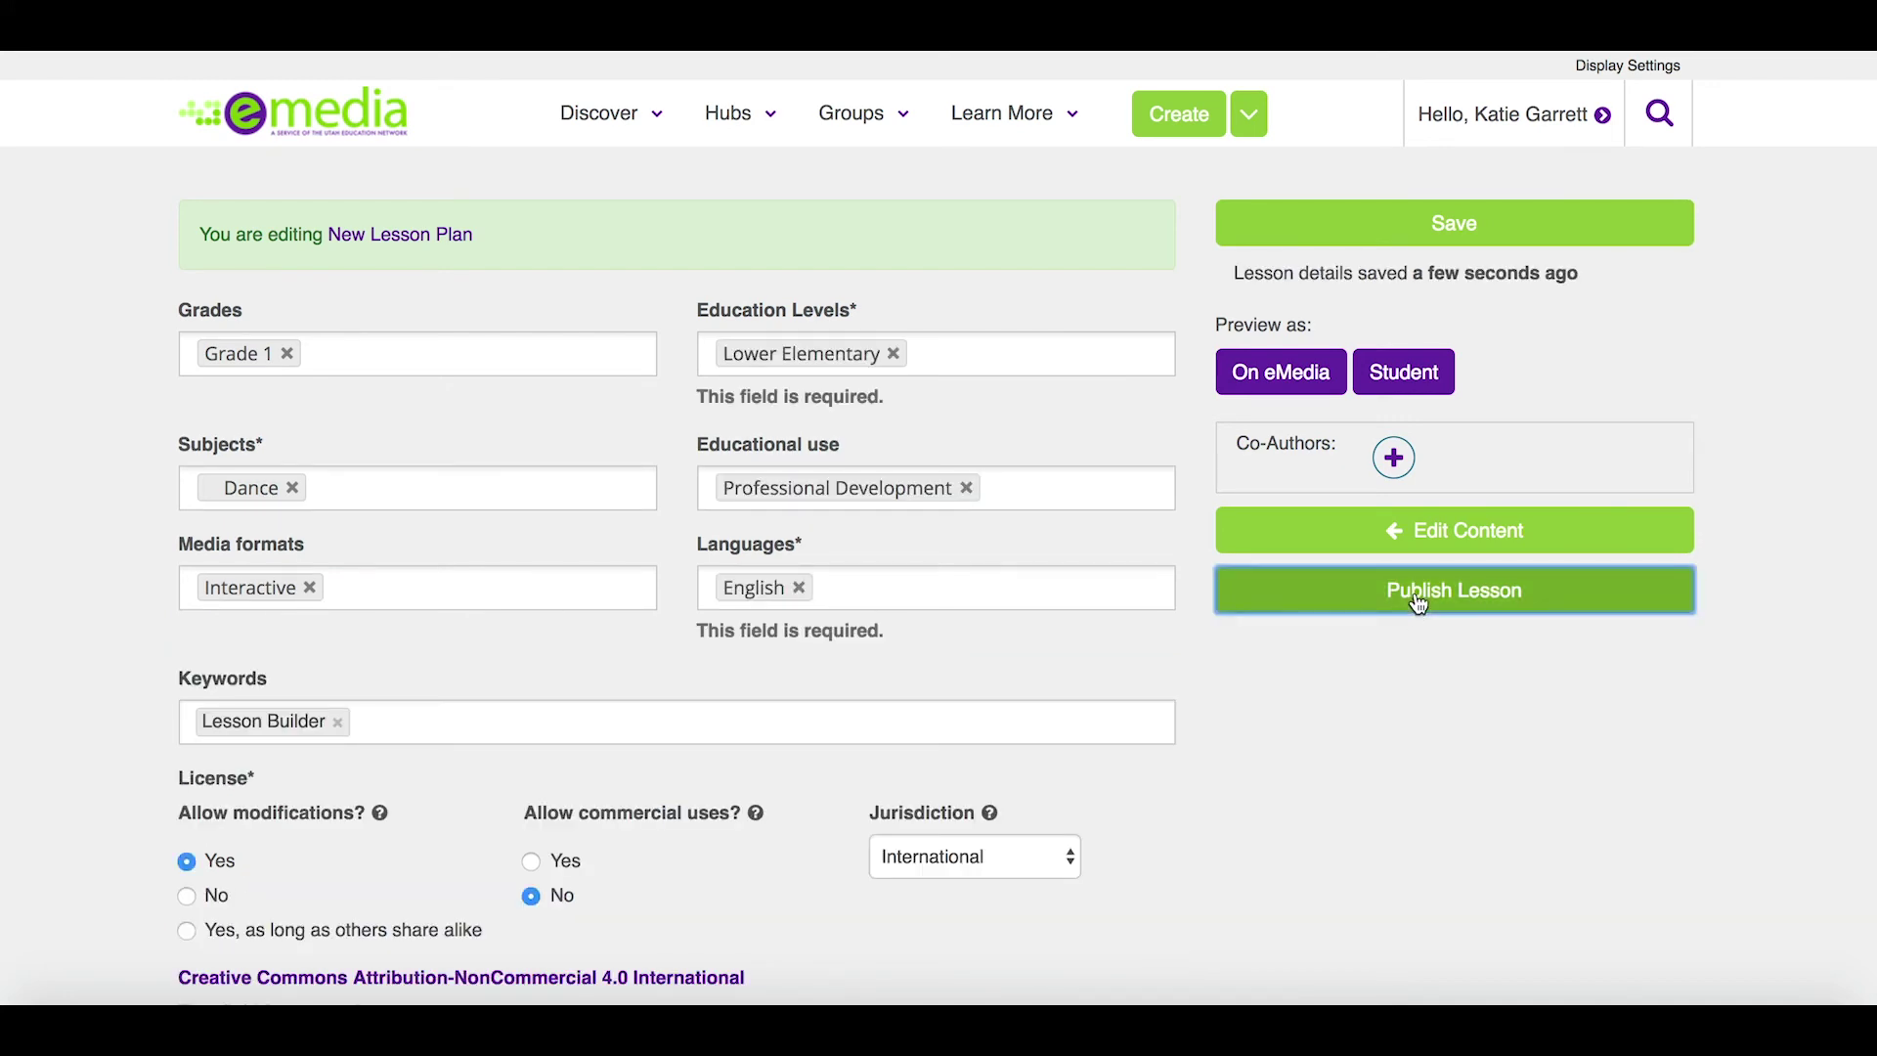